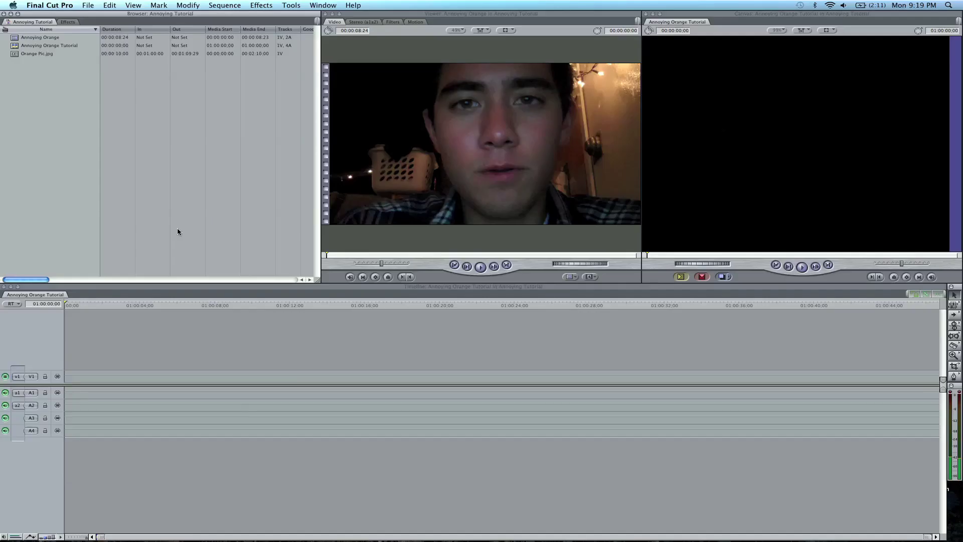
Mark the Annoying Orange webcam clip with In at 00:00:00:00 and Out at 00:00:06:00
double_click(21, 38)
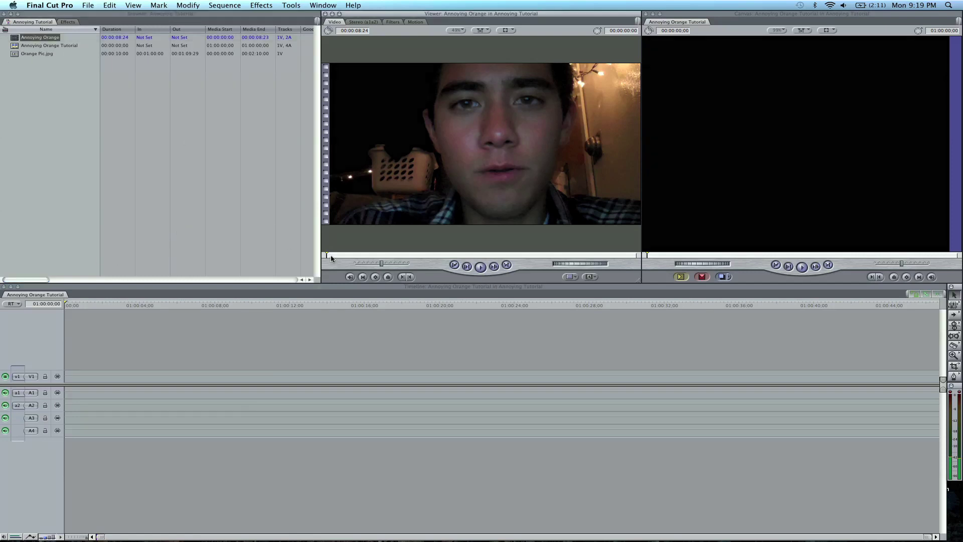
mouse_move(331, 258)
mouse_down()
mouse_move(408, 257)
mouse_move(329, 253)
mouse_up()
key(XF86AudioMute)
key(i)
key(space)
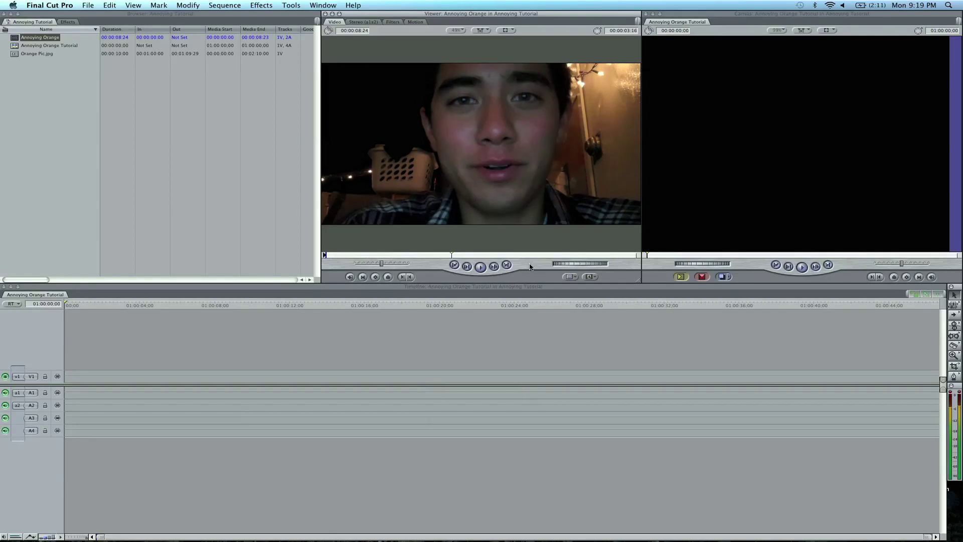
key(o)
Place the six-second clip in the sequence and match the sequence settings to it
drag(489, 181, 79, 381)
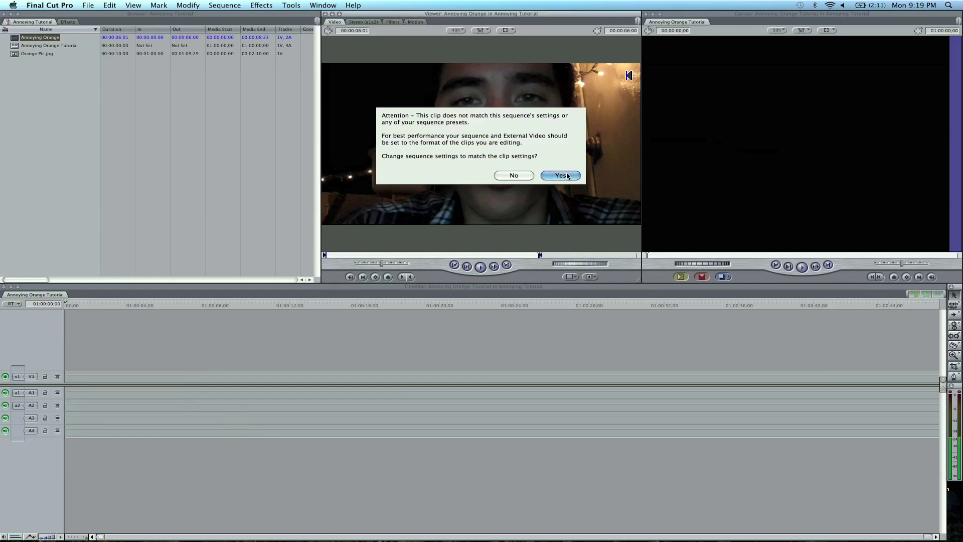
click(567, 176)
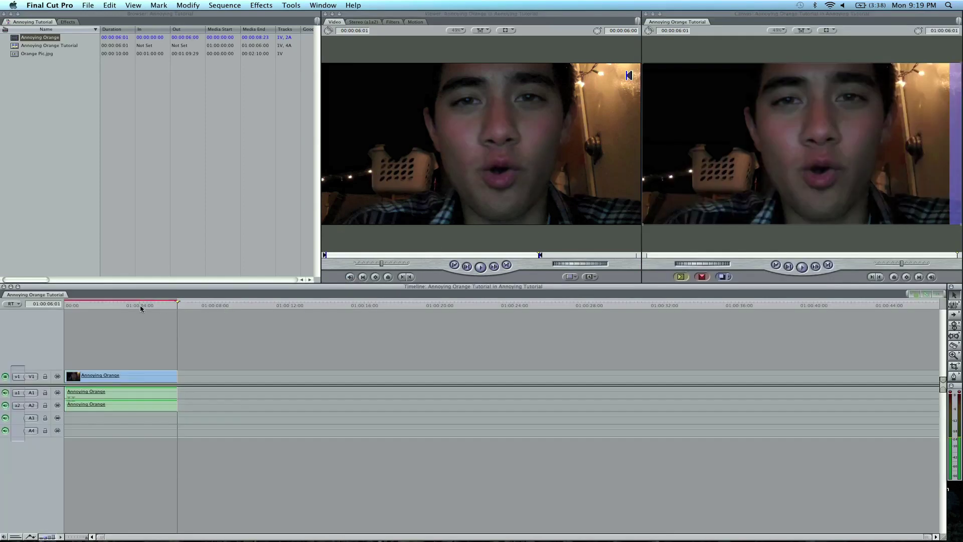
click(132, 305)
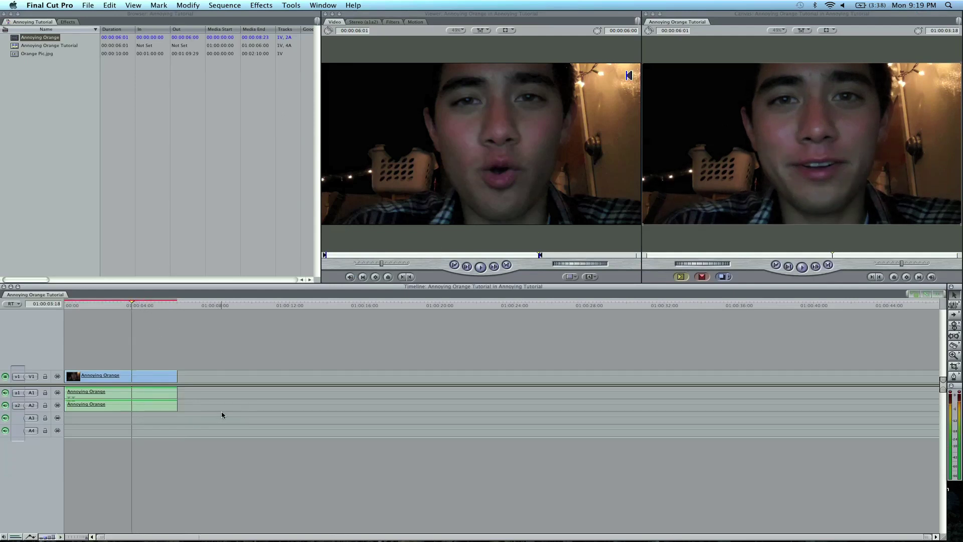
Delete the webcam clip's A1/A2 audio and add Orange Pic.jpg on V2 above it
drag(183, 405, 140, 393)
key(Delete)
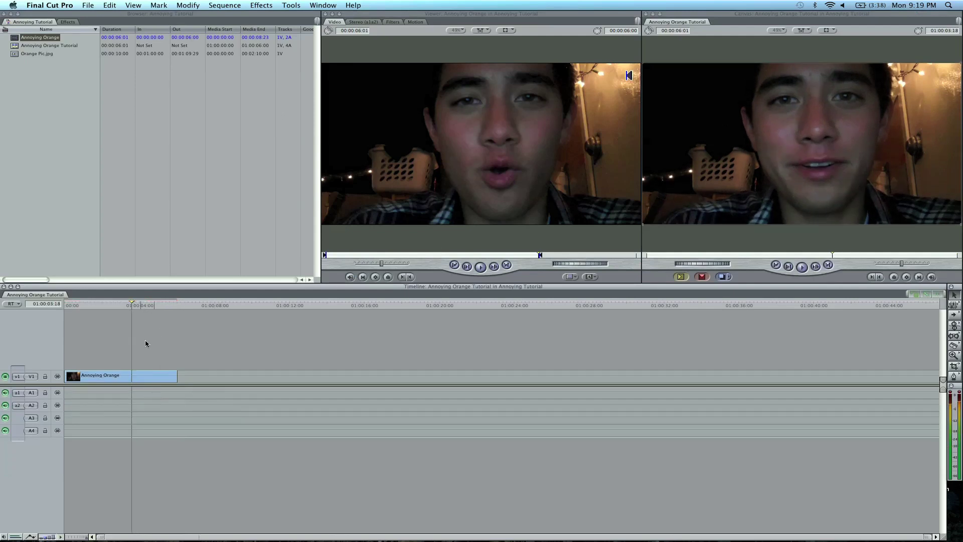
double_click(28, 53)
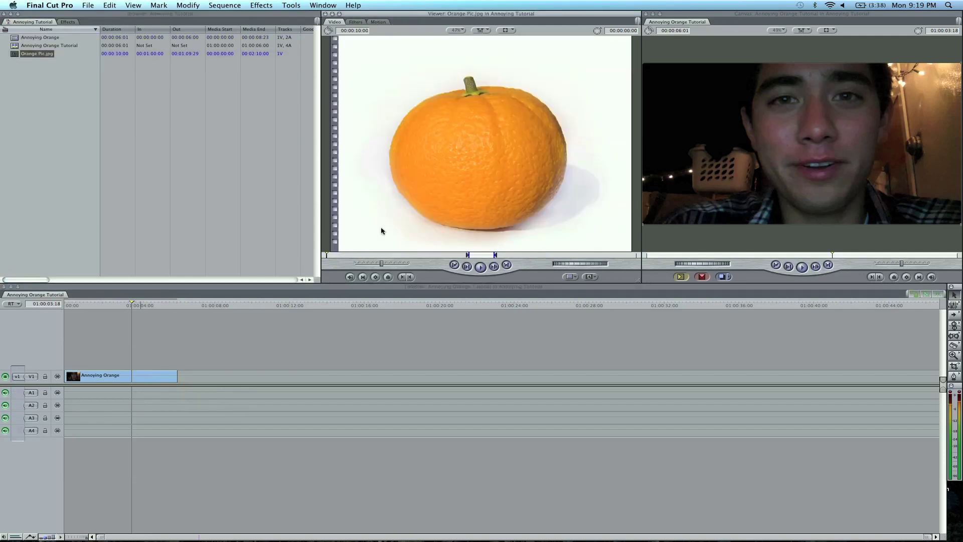
drag(381, 231, 71, 363)
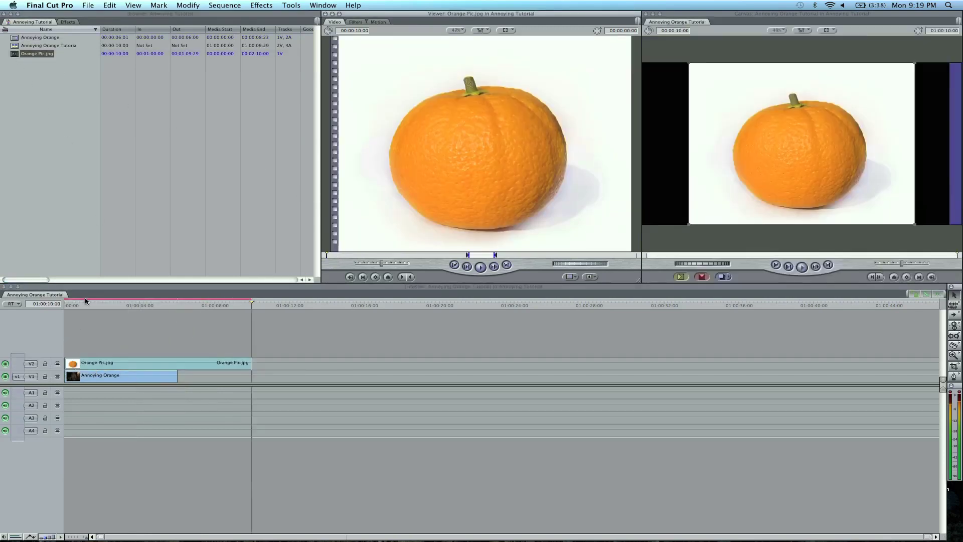
Blade Orange Pic.jpg where the webcam clip ends and delete the leftover part
drag(86, 301, 100, 302)
key(b)
click(177, 364)
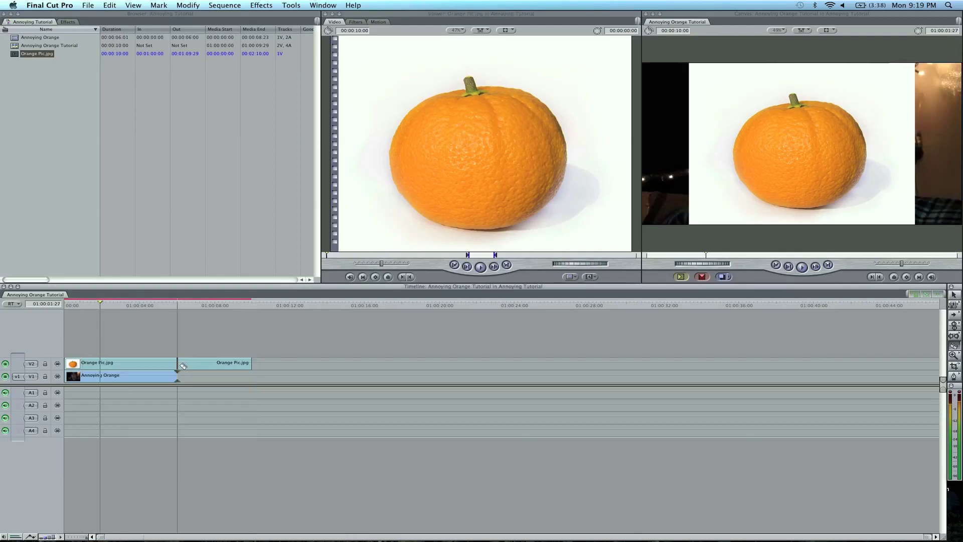
key(a)
click(199, 365)
key(Delete)
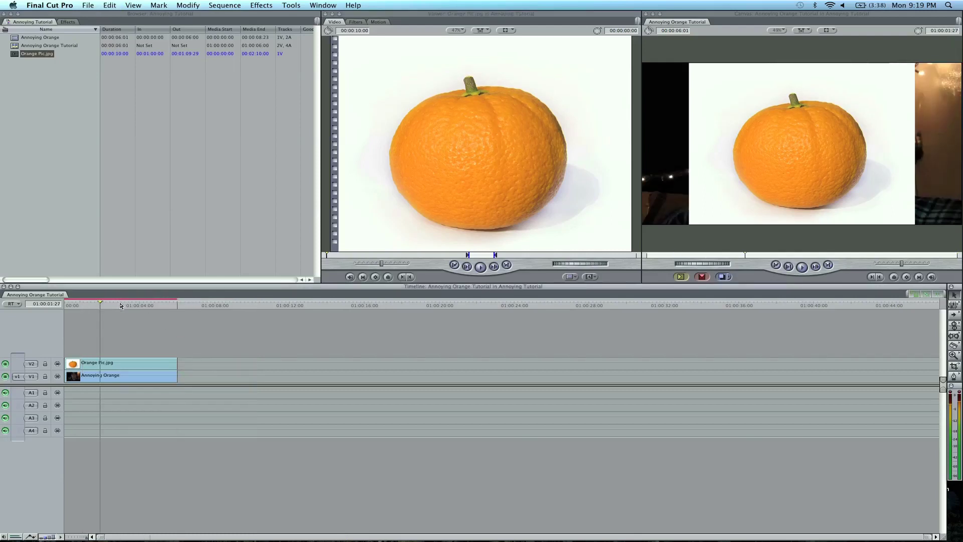
click(120, 305)
Scale Orange Pic.jpg up in the Canvas to span nearly the full frame width and reposition it
click(700, 218)
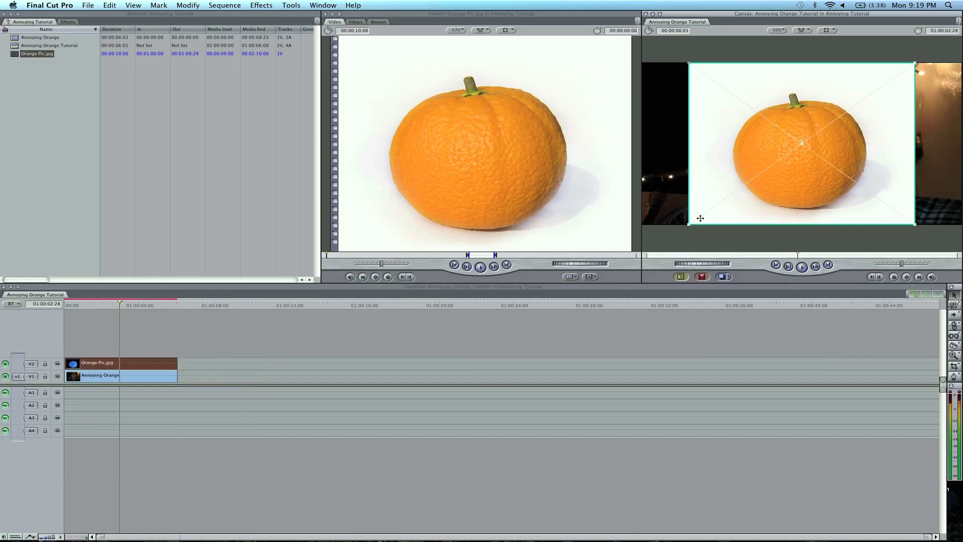
drag(688, 224, 662, 234)
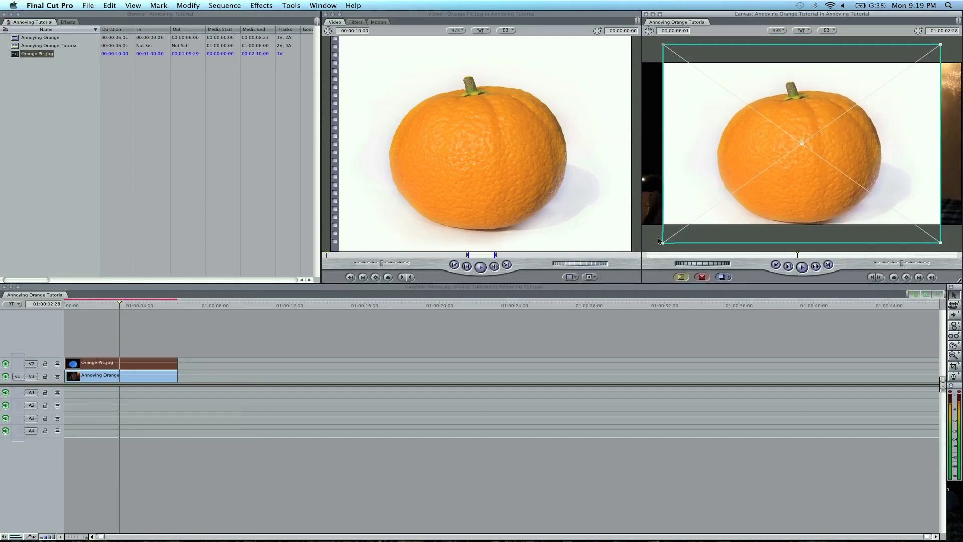
drag(795, 157, 794, 150)
click(380, 22)
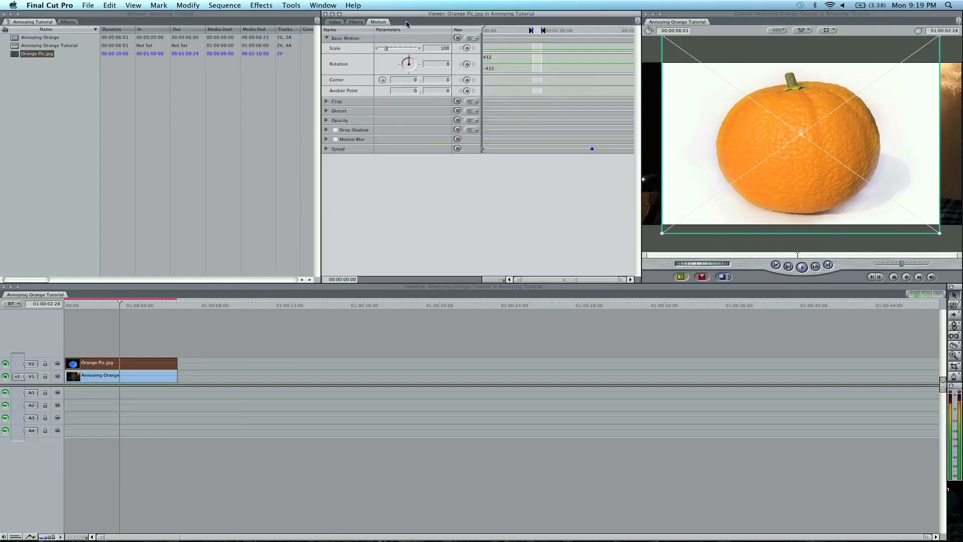
click(335, 22)
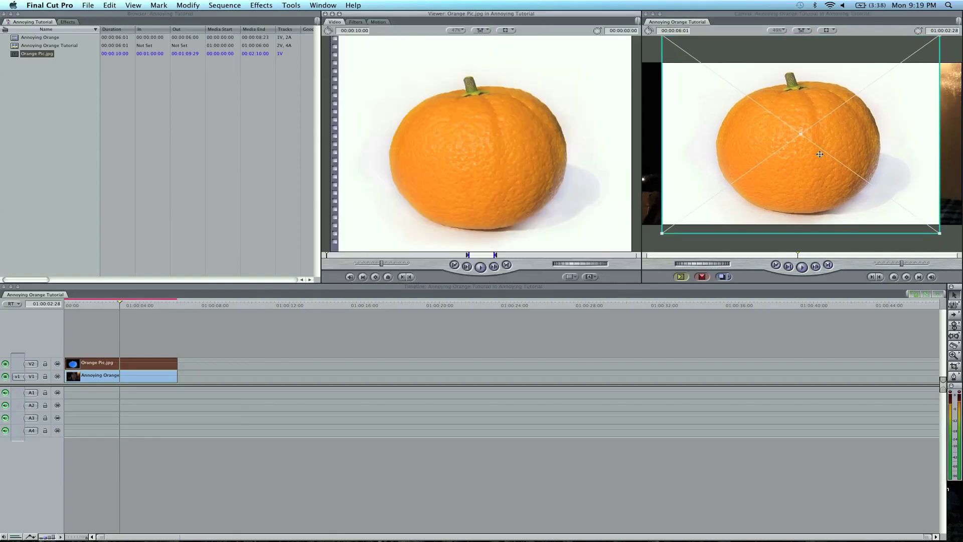
drag(683, 224, 648, 240)
drag(828, 152, 830, 151)
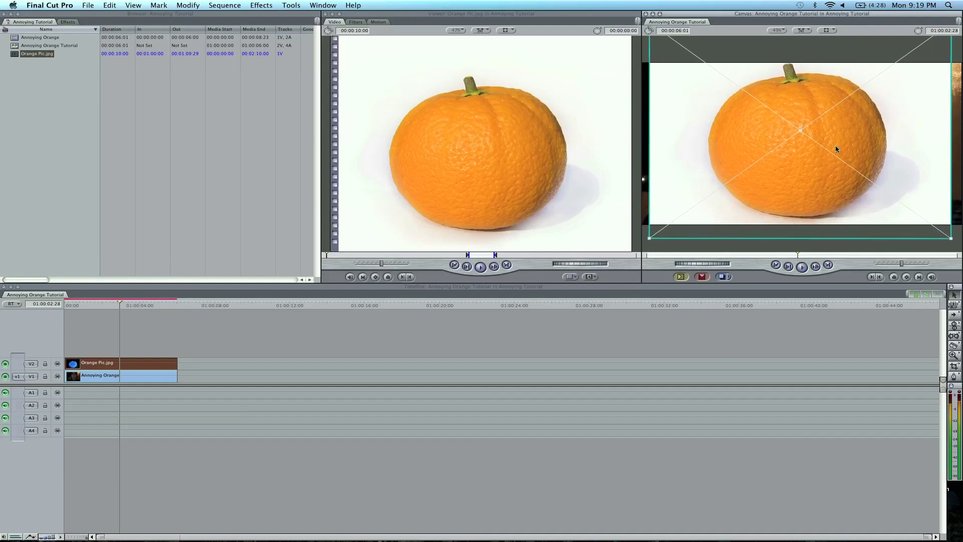
In the V1 webcam clip's Motion tab, set Crop Left to 8 and Crop Right to 12
click(143, 378)
double_click(142, 377)
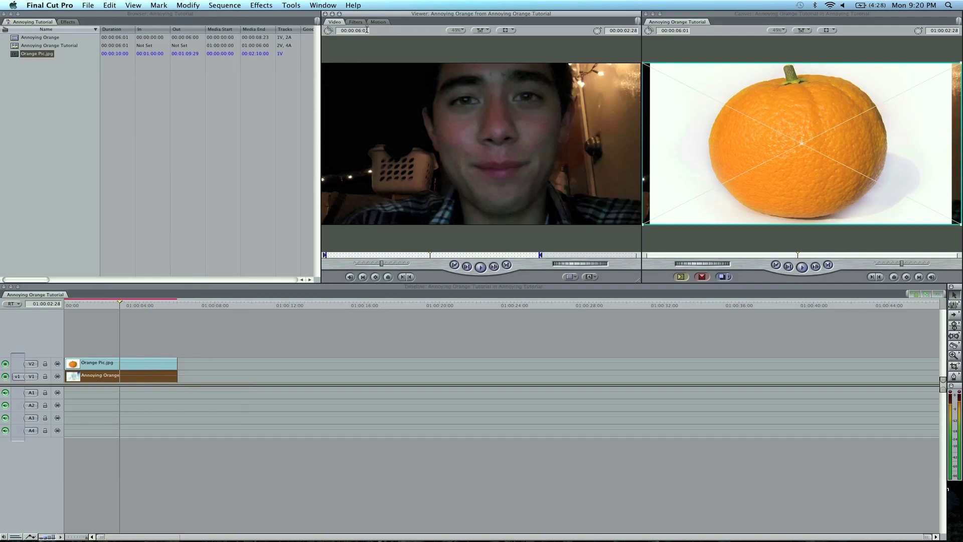
click(378, 22)
click(27, 223)
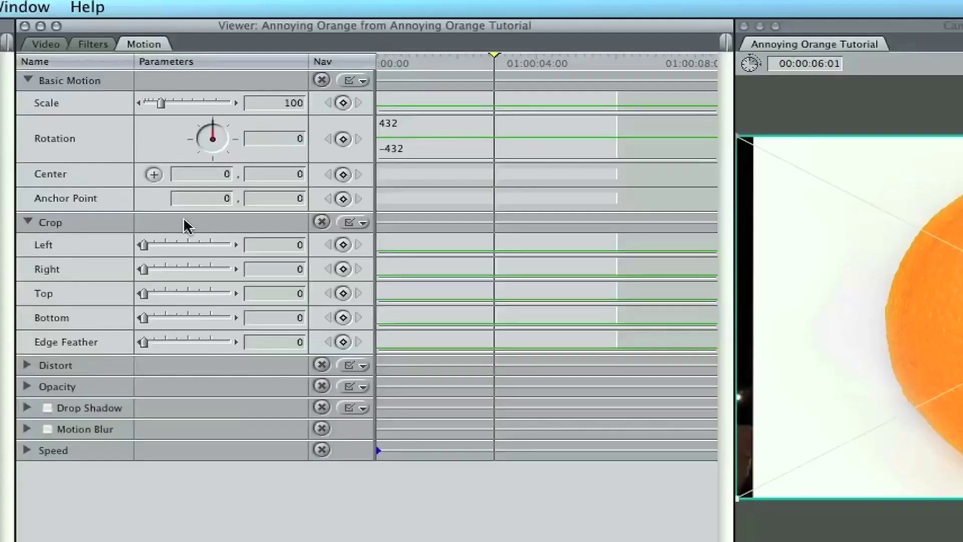
drag(156, 245, 151, 266)
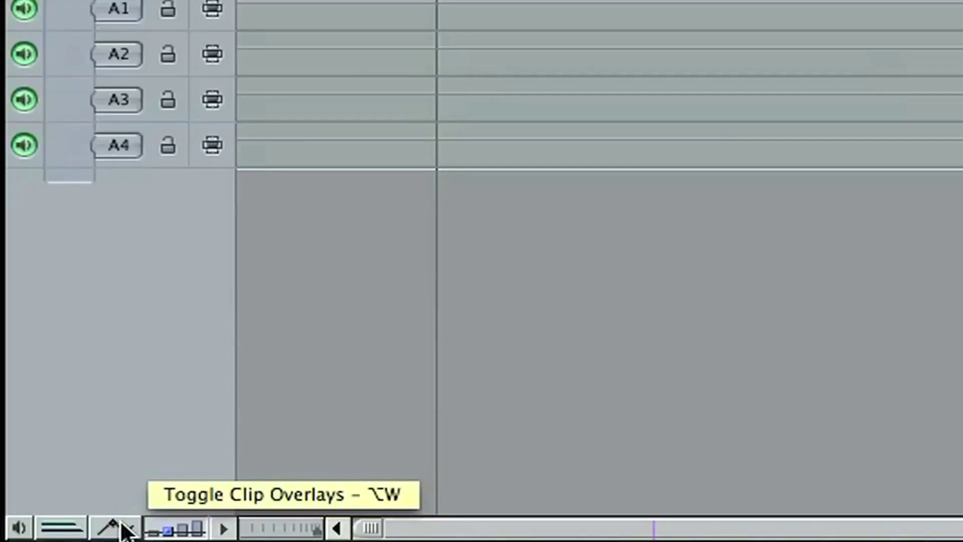
Lower Orange Pic.jpg's opacity to 78 using the clip overlays
click(124, 529)
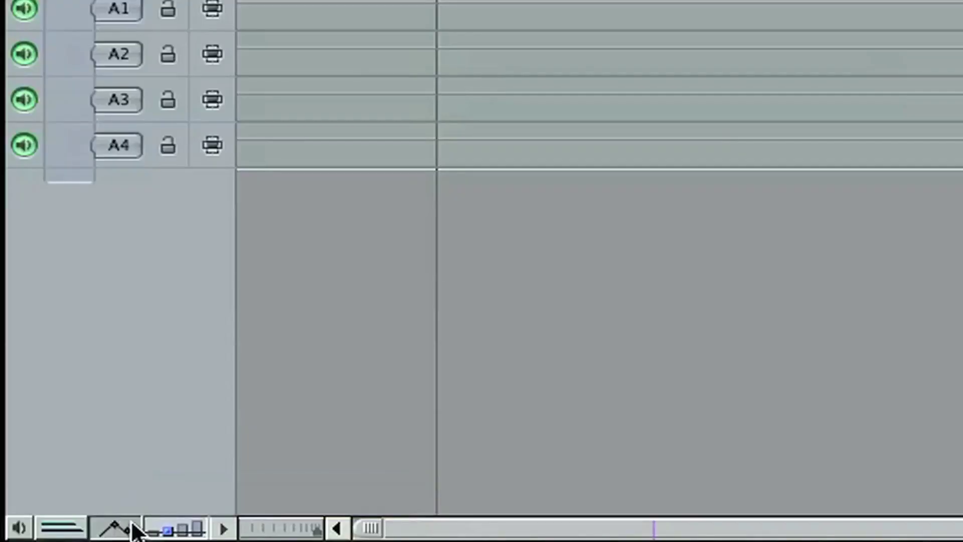
drag(577, 0, 568, 0)
drag(549, 83, 546, 85)
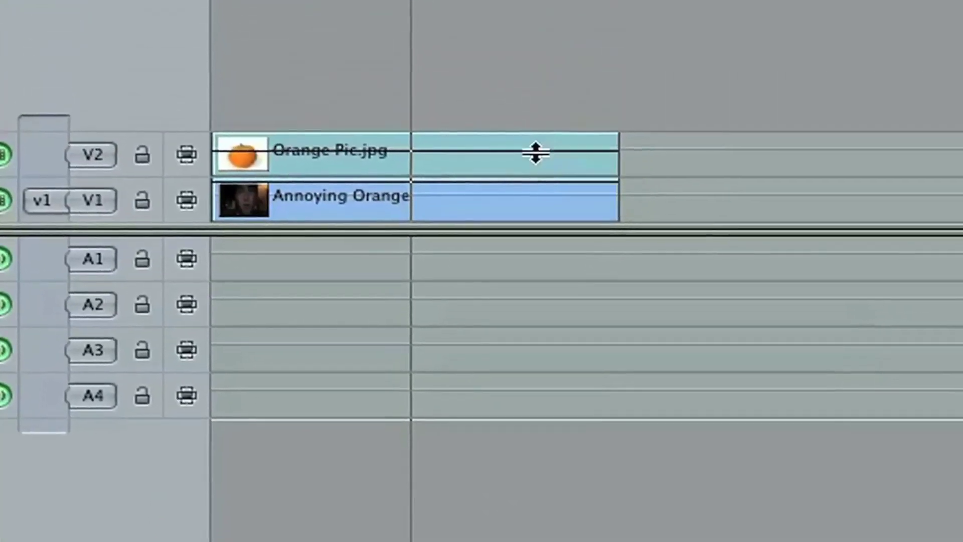
Move the webcam face to center -98.46, 62.35 and raise its Crop Left to 18
click(303, 216)
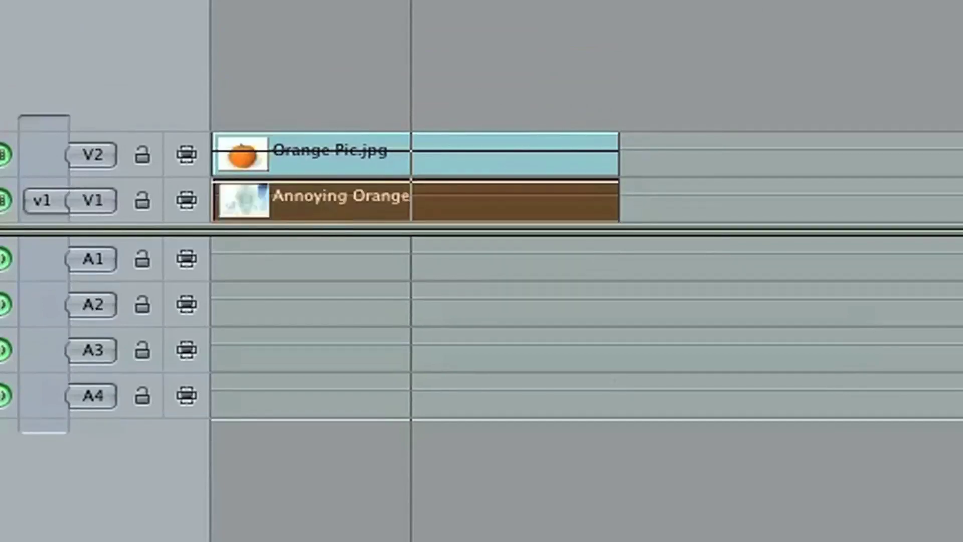
drag(831, 120, 811, 132)
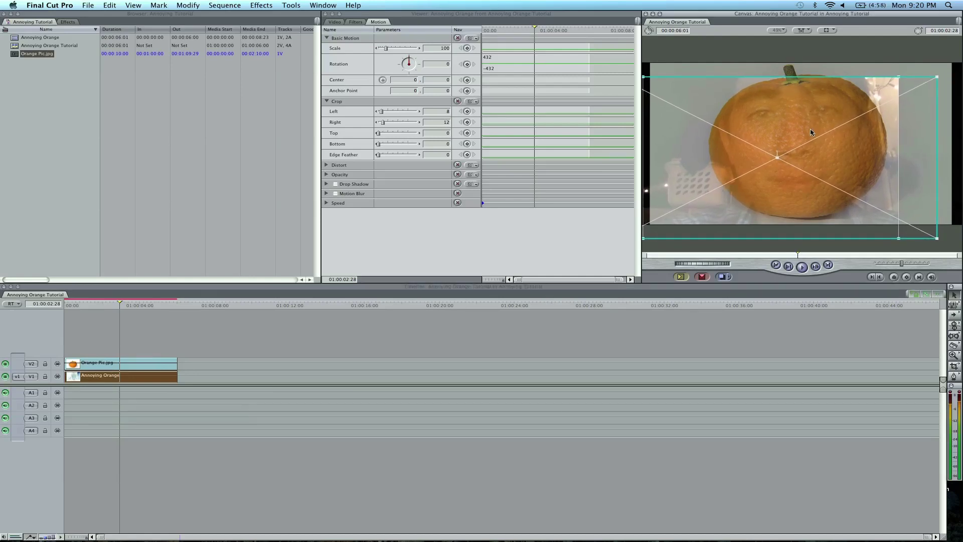
double_click(158, 375)
click(378, 21)
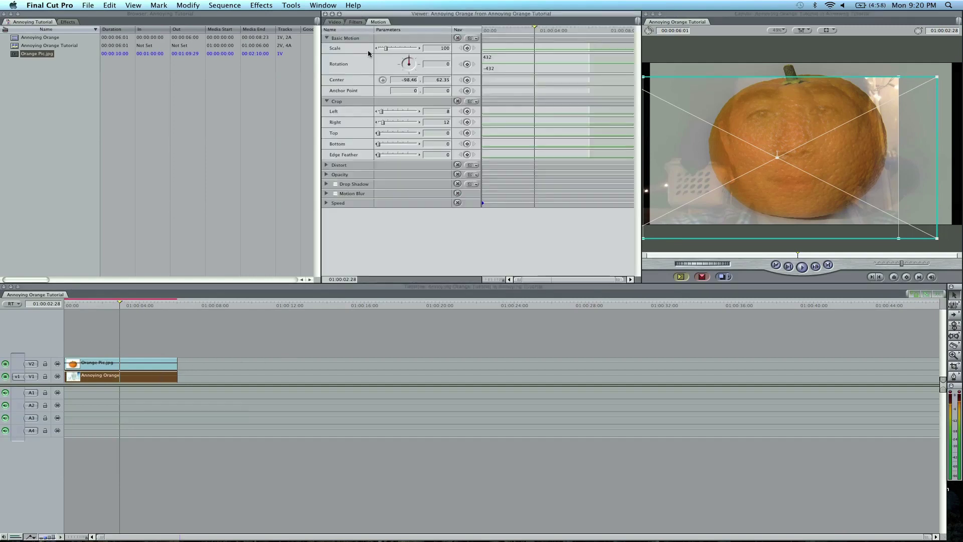
drag(387, 114, 385, 113)
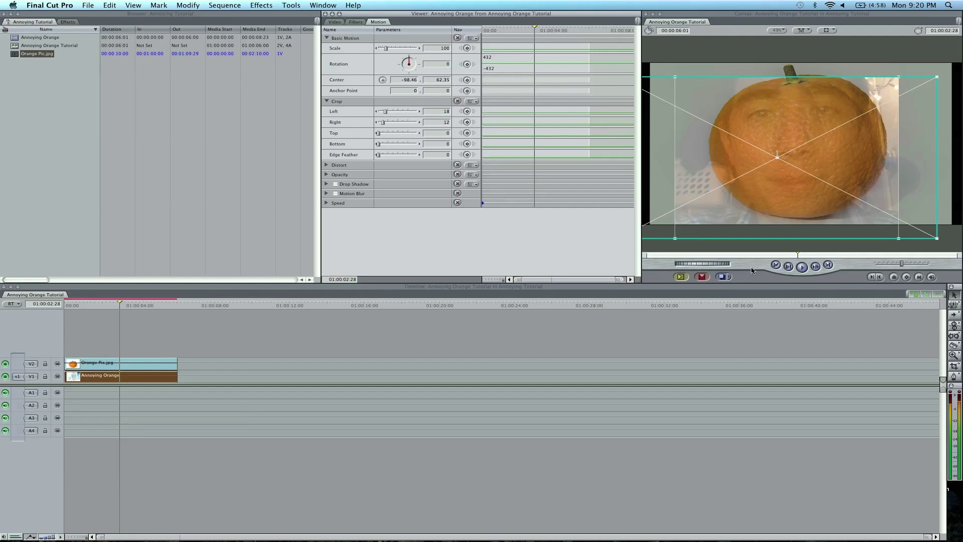
click(163, 351)
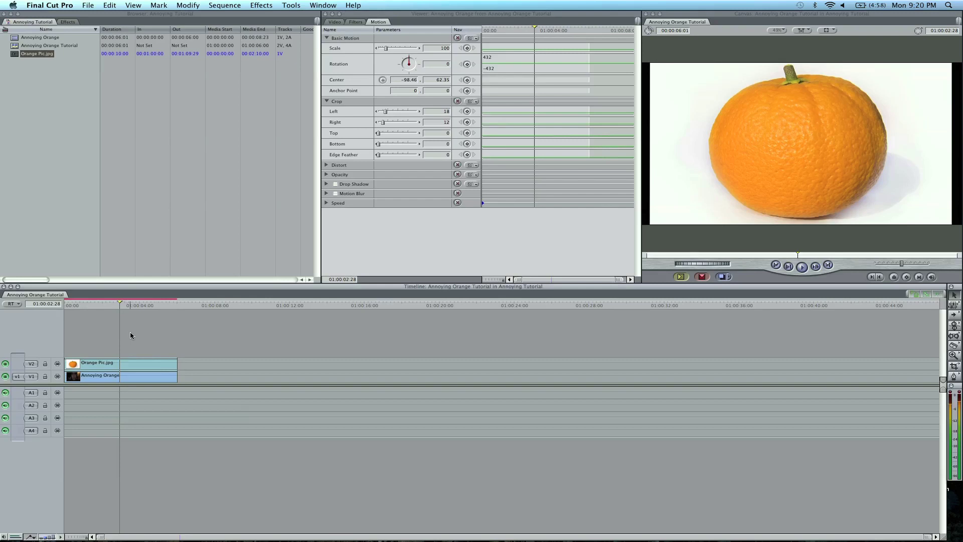
Apply the Matte > Mask Shape video filter to Orange Pic.jpg
double_click(128, 366)
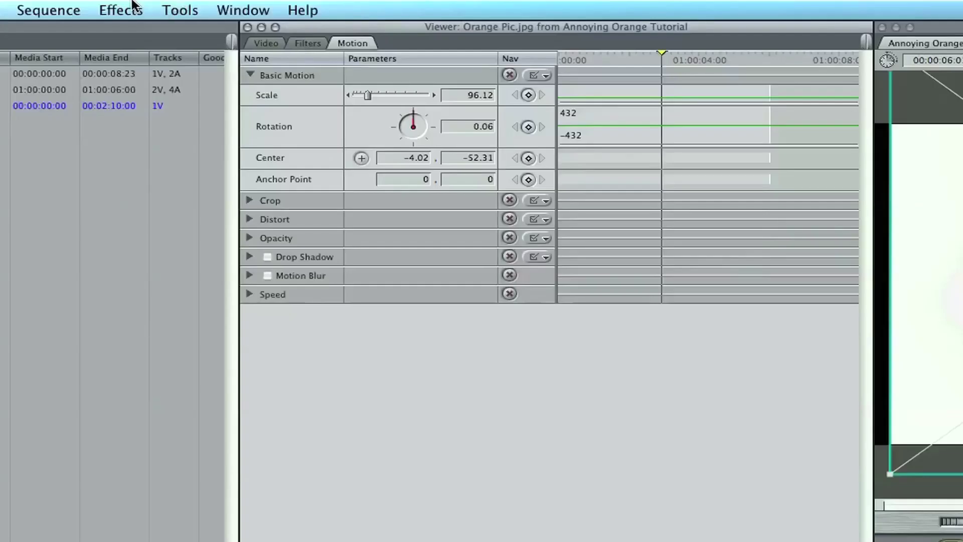
click(263, 5)
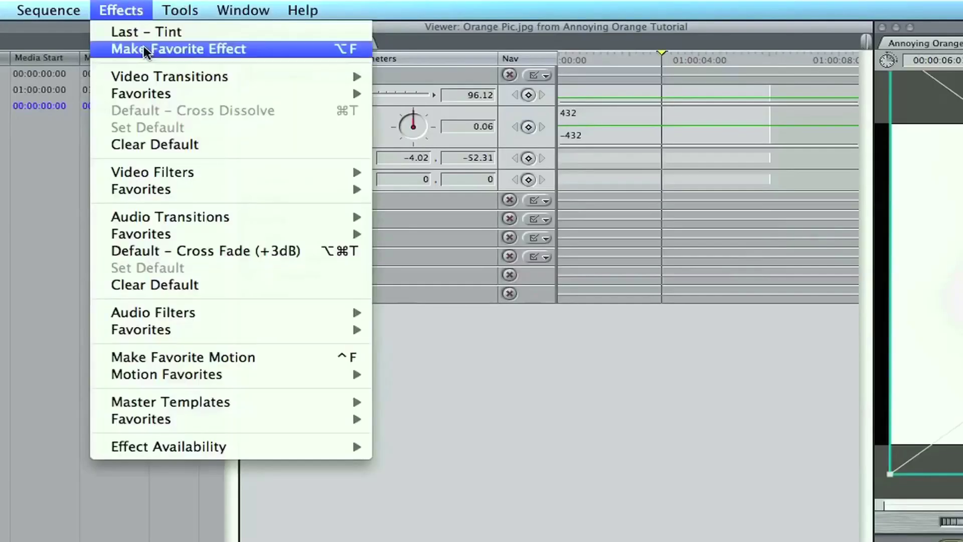
mouse_move(238, 173)
mouse_move(431, 342)
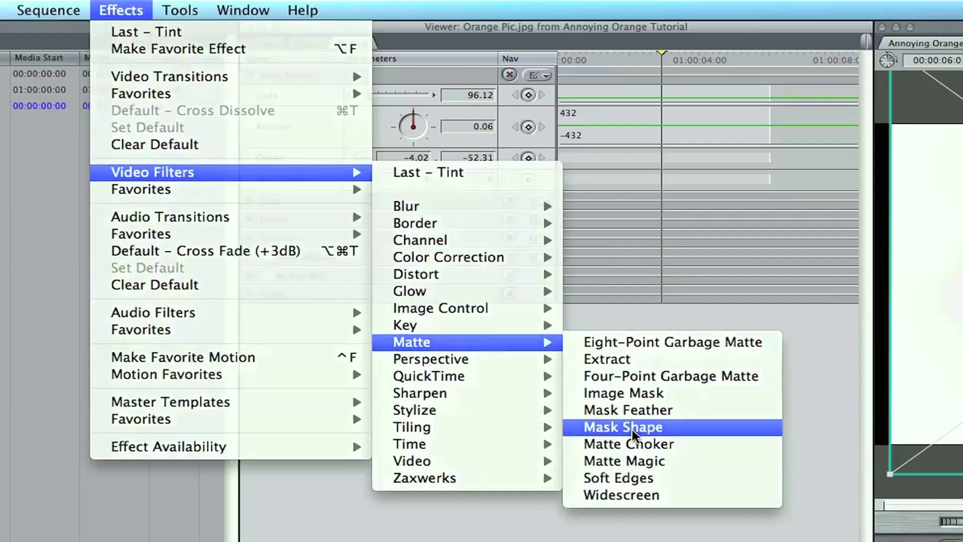
click(631, 428)
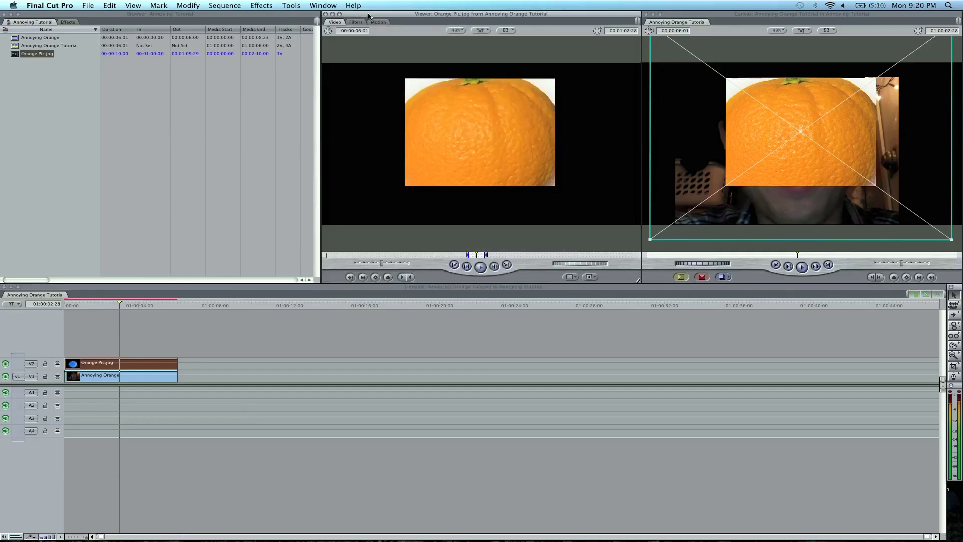
Make the mask an inverted oval, 16 by 10, centred over the left eye at -154.86, -82.49
click(355, 23)
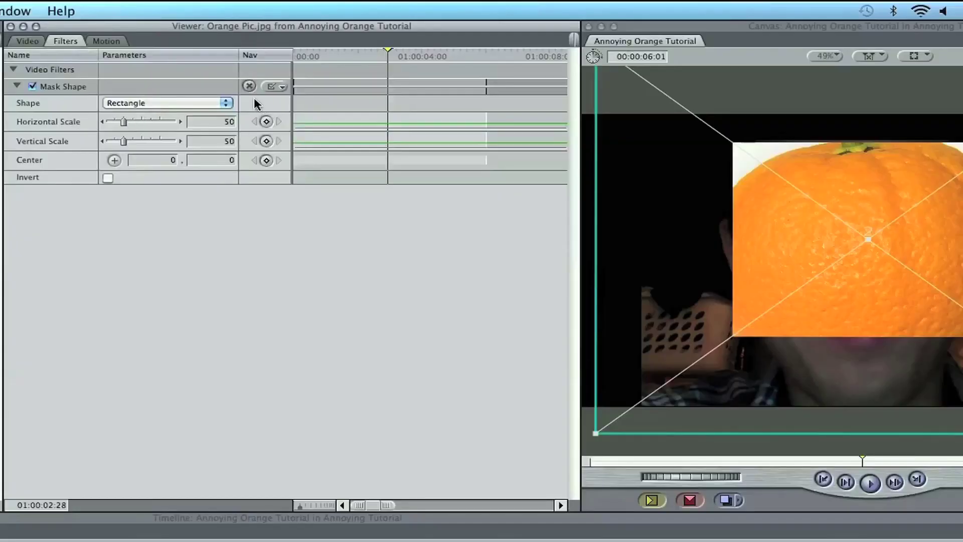
click(221, 103)
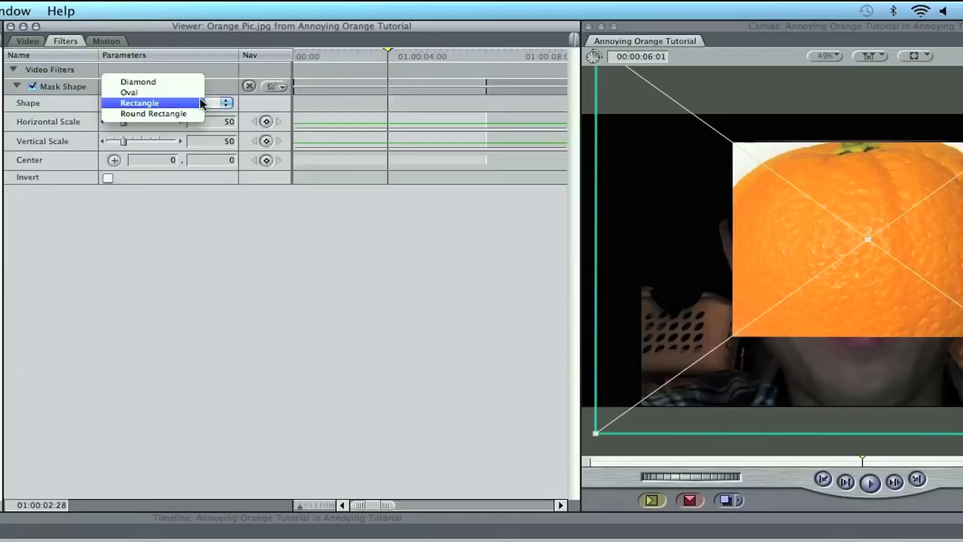
click(189, 90)
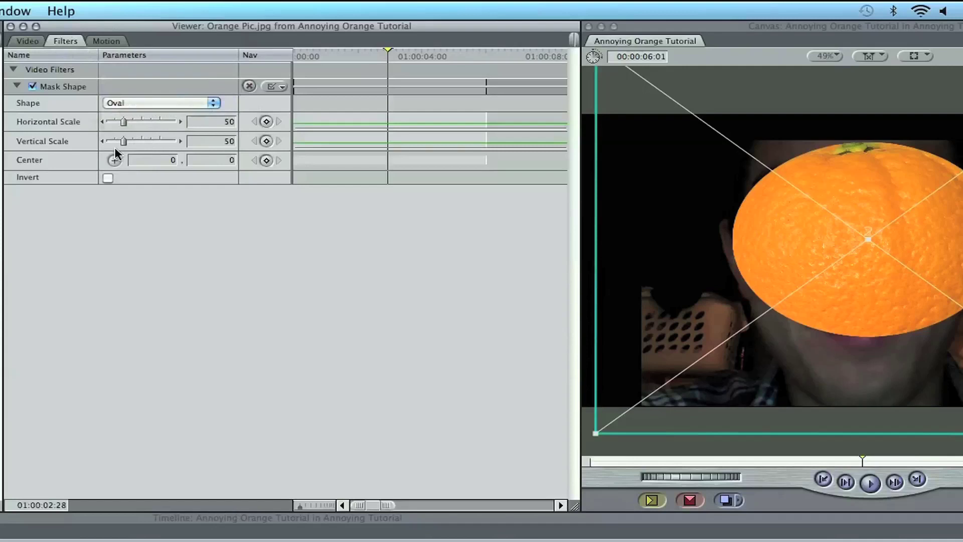
click(108, 178)
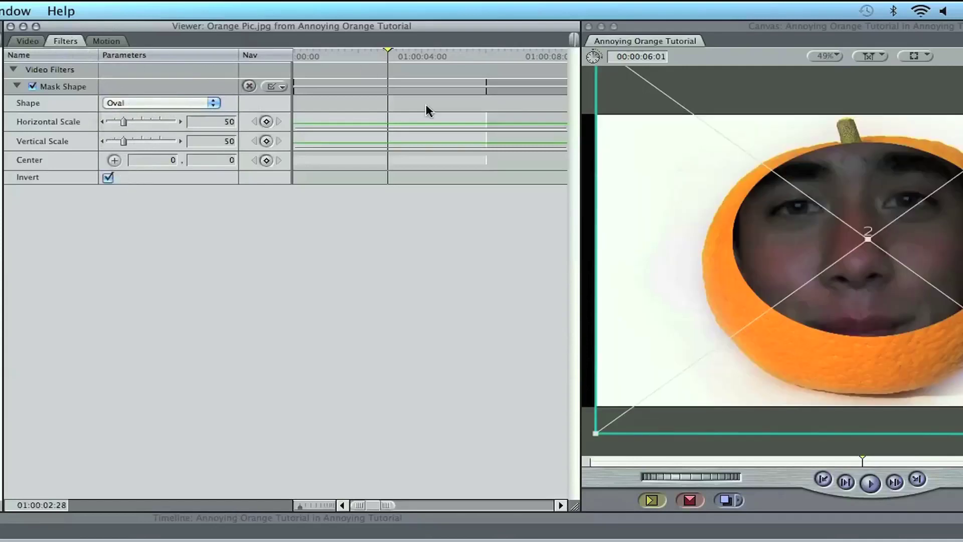
mouse_move(123, 123)
mouse_down()
mouse_move(111, 125)
mouse_move(113, 144)
mouse_move(114, 127)
mouse_up()
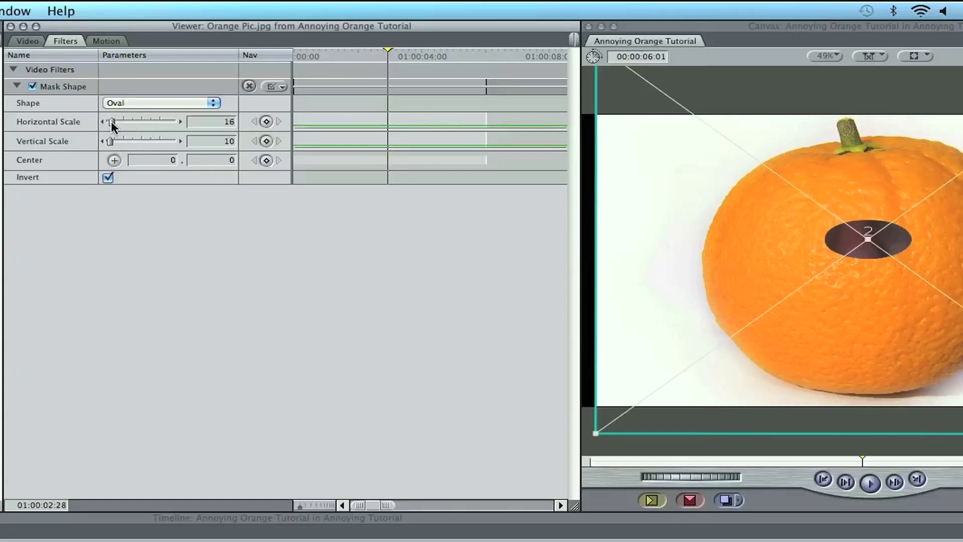
click(115, 160)
drag(845, 228, 807, 221)
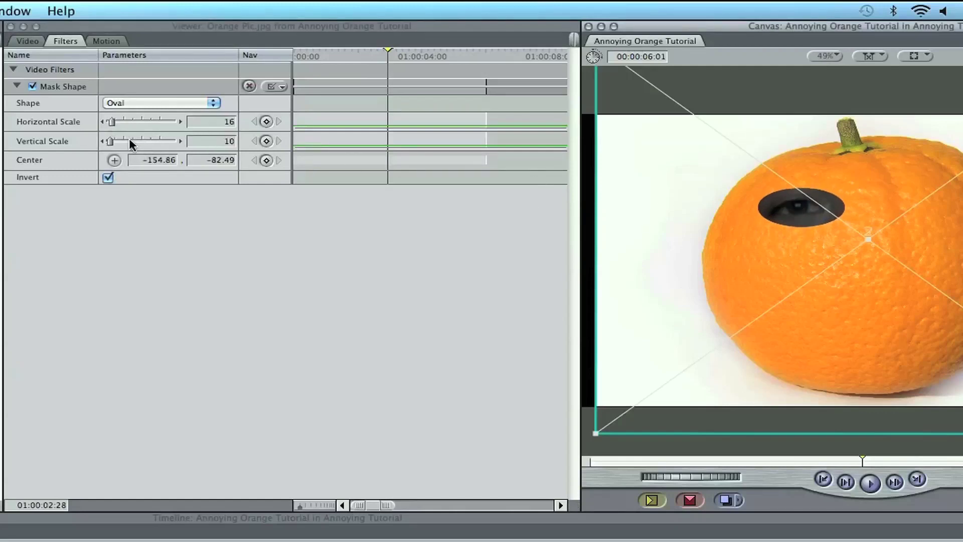
Copy and paste the oval Mask Shape filter to create a second mask
click(58, 80)
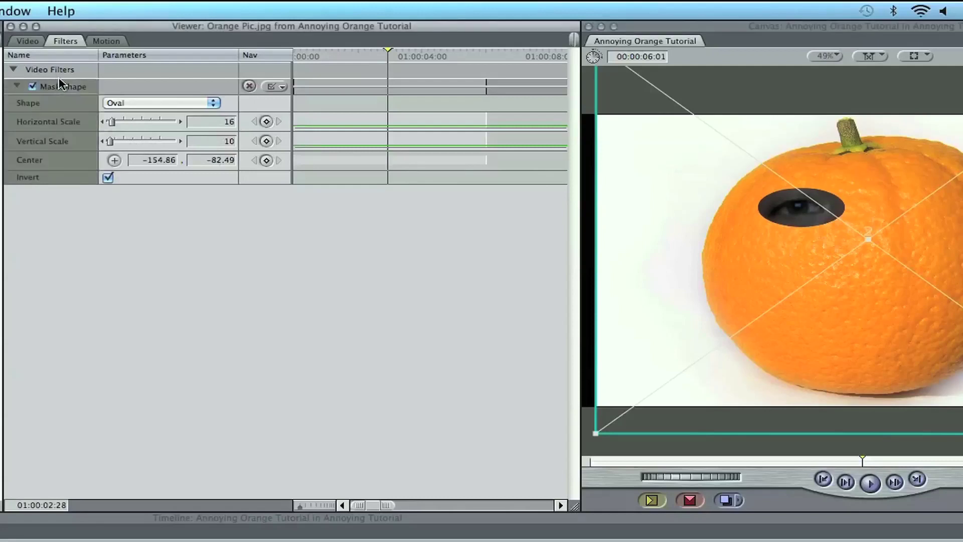
right_click(59, 80)
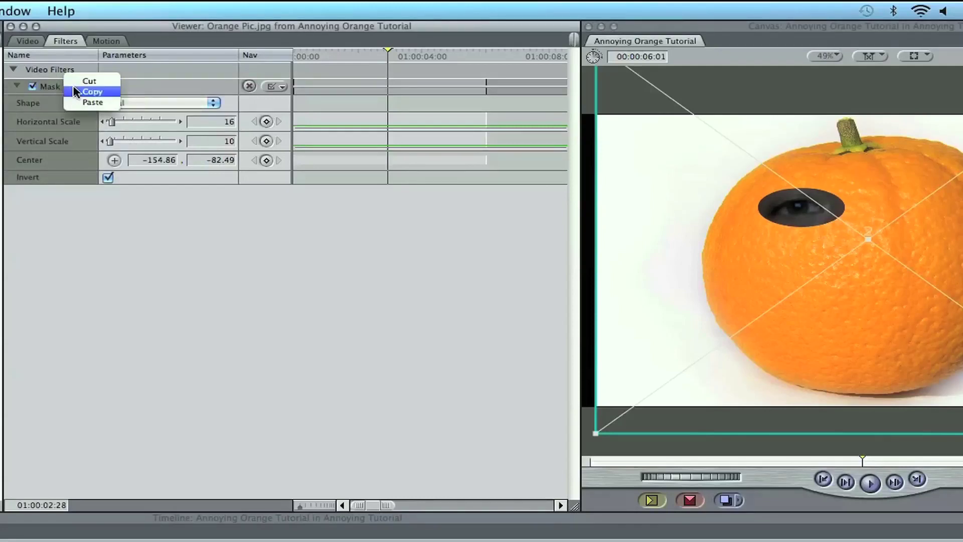
click(74, 90)
key(super+v)
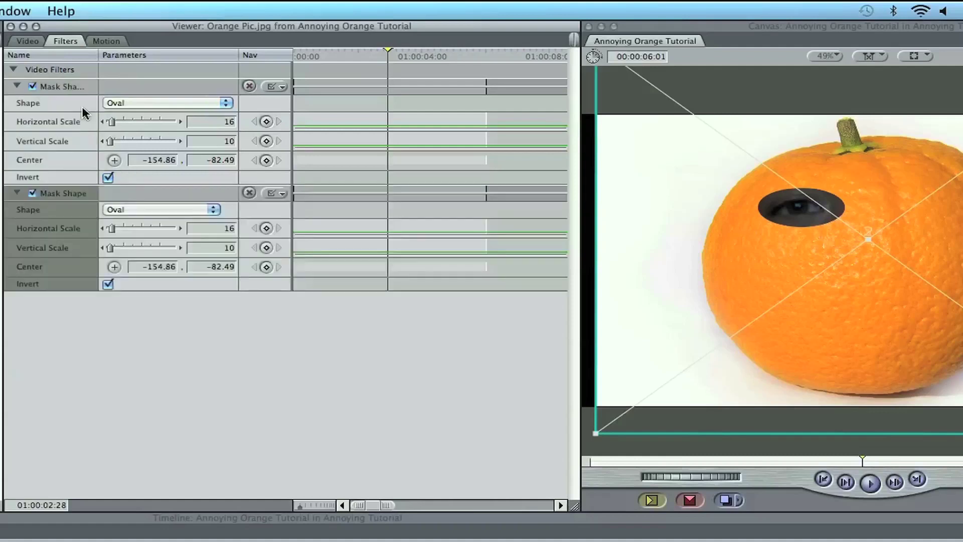
Centre the second mask over the right eye at 94.53, -88.53, level with the left
click(70, 209)
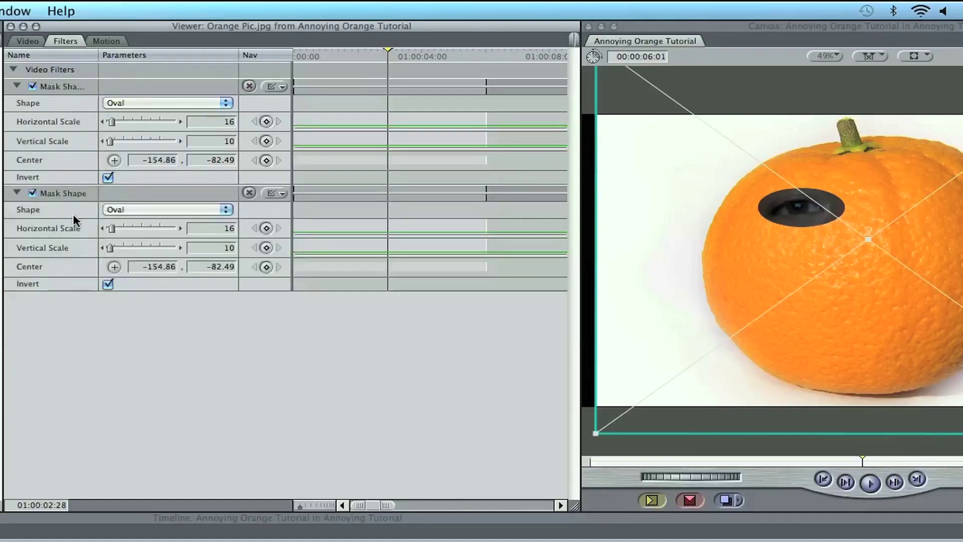
click(70, 195)
click(114, 267)
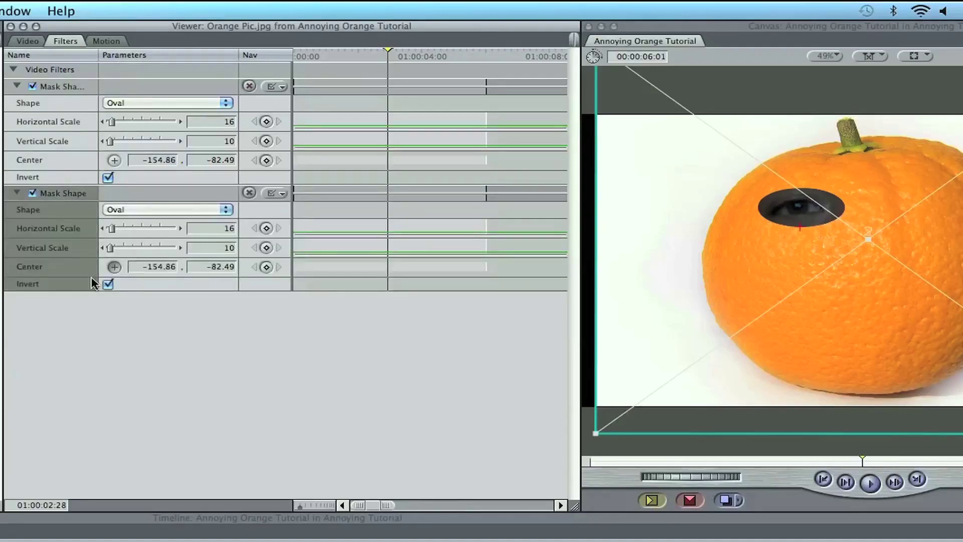
click(925, 223)
mouse_move(910, 224)
mouse_down()
mouse_move(899, 218)
mouse_move(914, 226)
mouse_up()
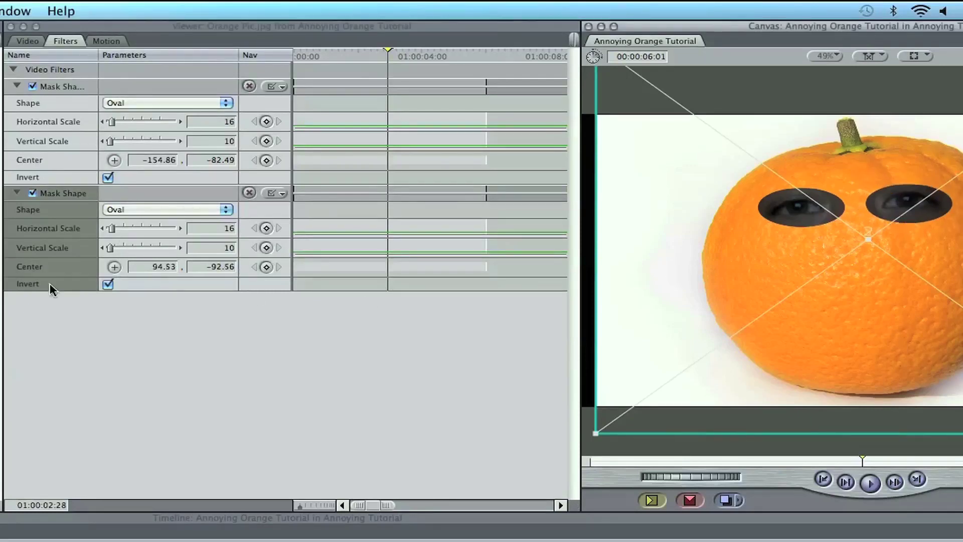
click(115, 266)
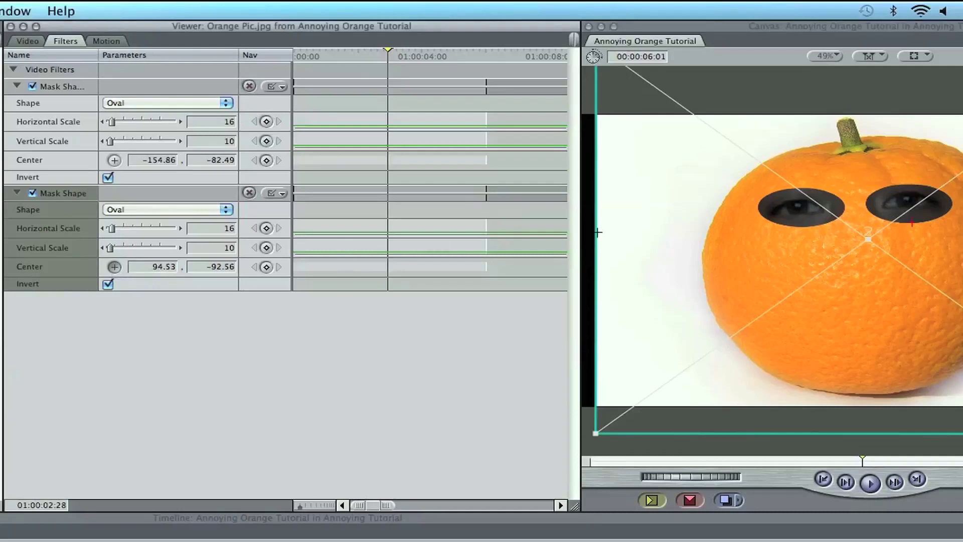
click(914, 227)
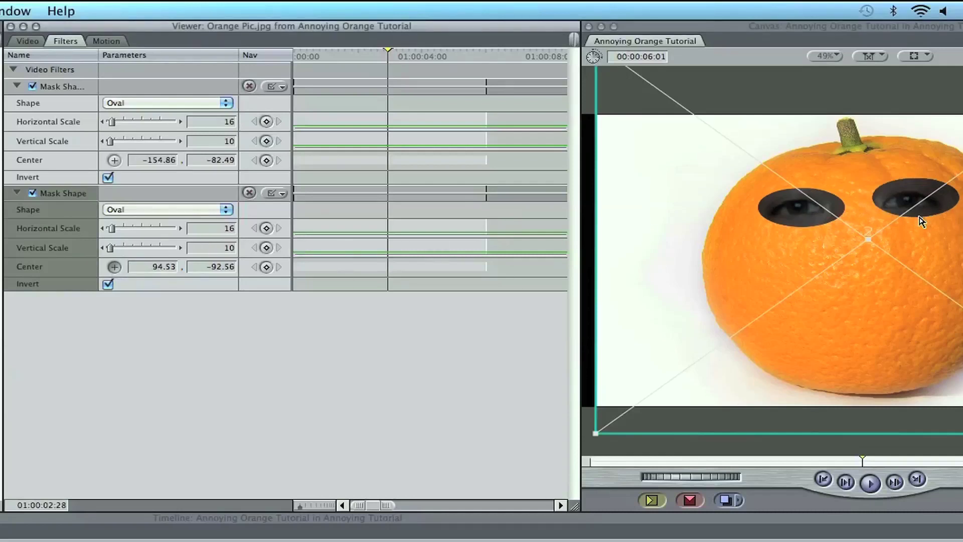
click(909, 208)
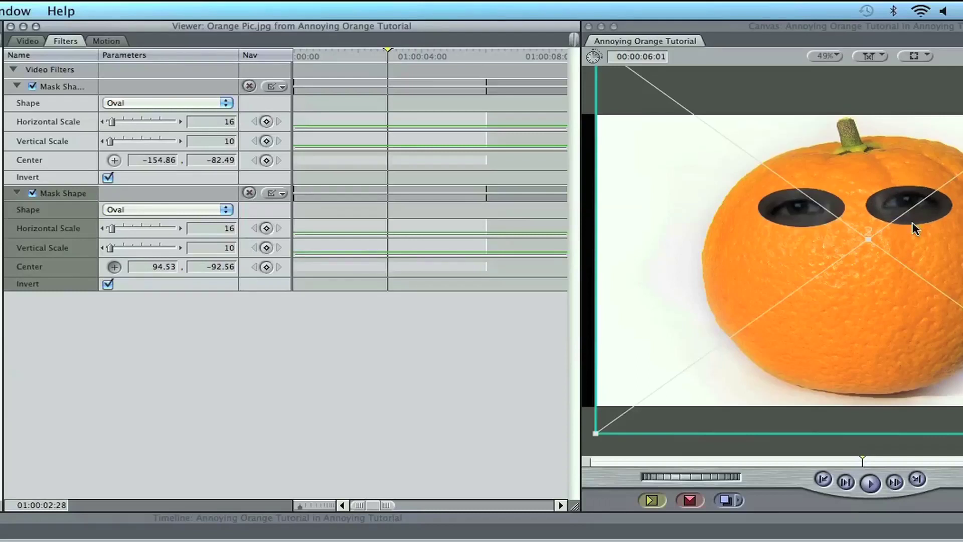
Copy and paste the second Mask Shape filter to create a third oval mask
click(50, 200)
right_click(52, 201)
click(65, 205)
key(super+v)
Place the third oval below the eyes as the mouth, sized 21 by 13
click(120, 375)
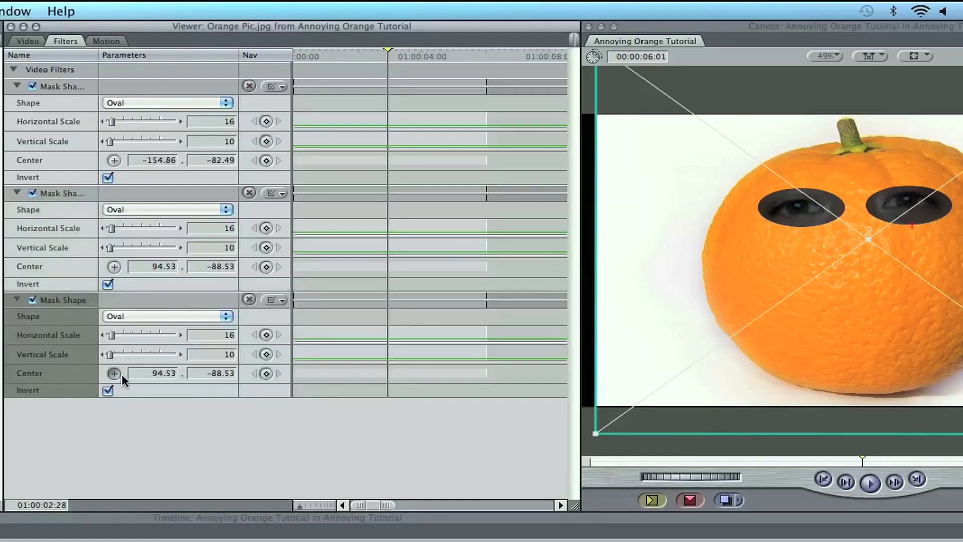
click(874, 313)
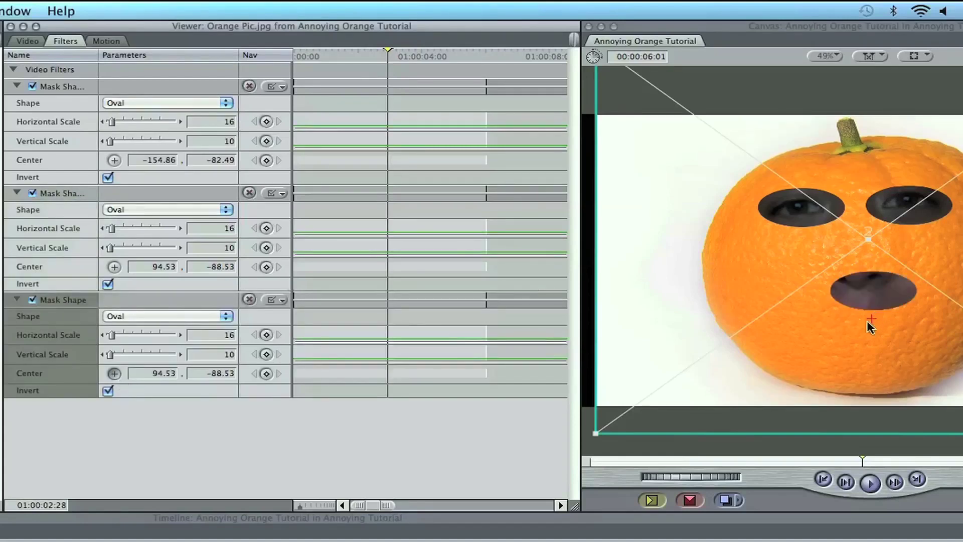
click(867, 339)
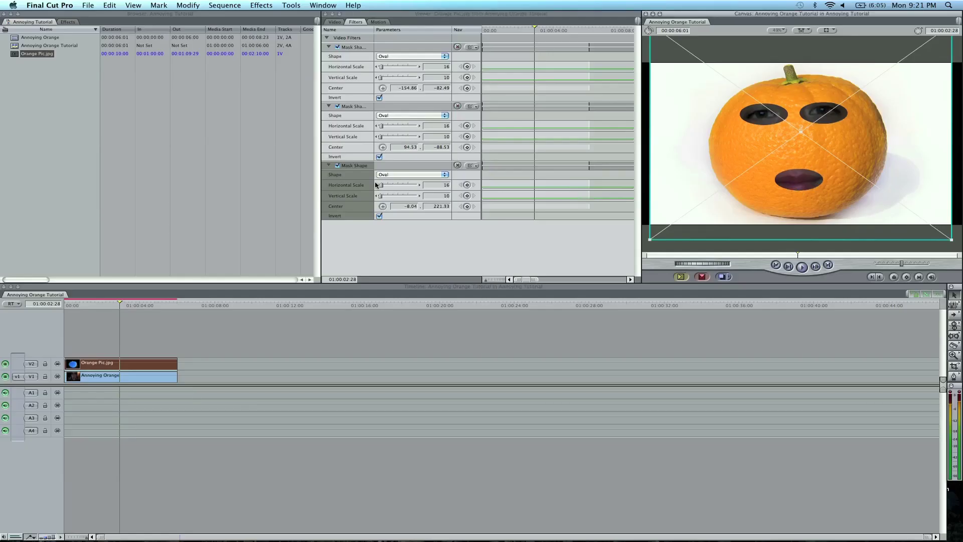
drag(381, 186, 383, 185)
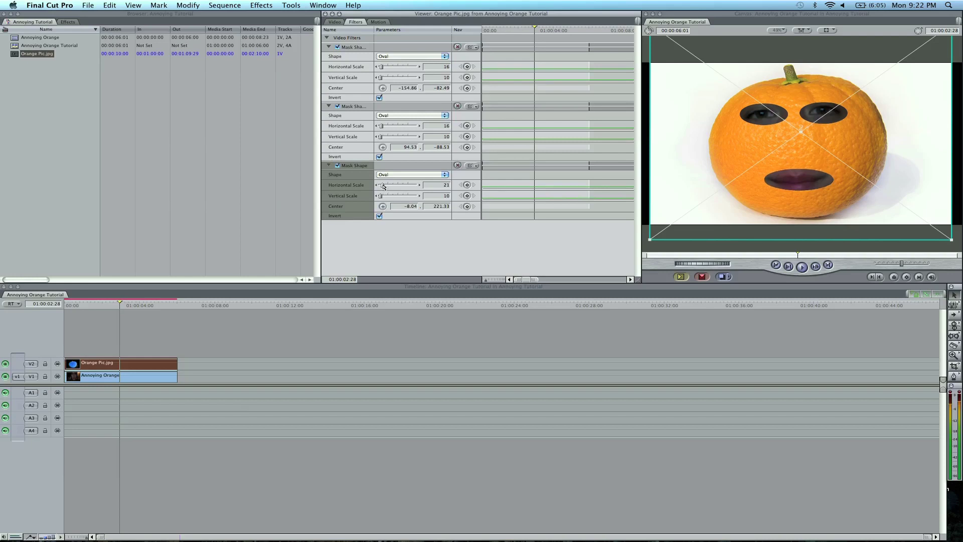
click(385, 195)
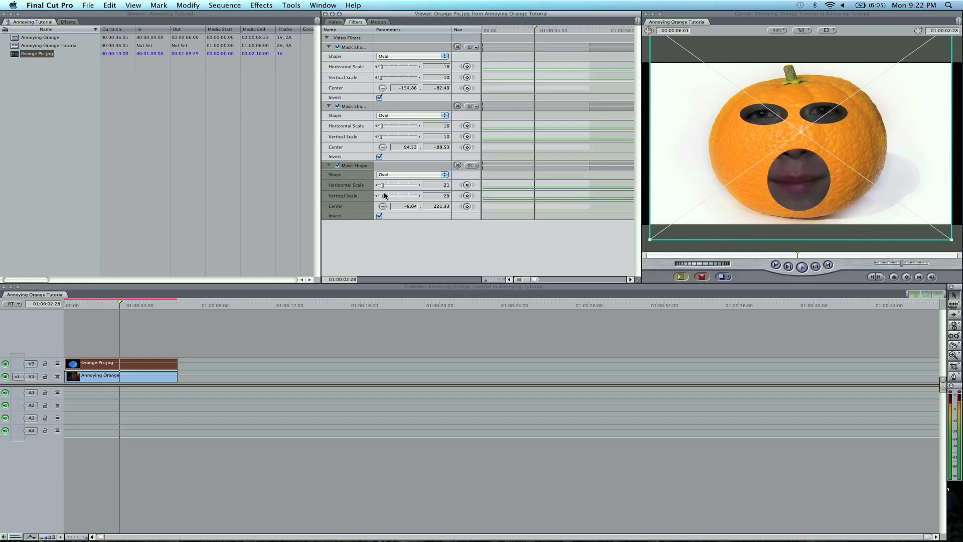
drag(384, 195, 381, 196)
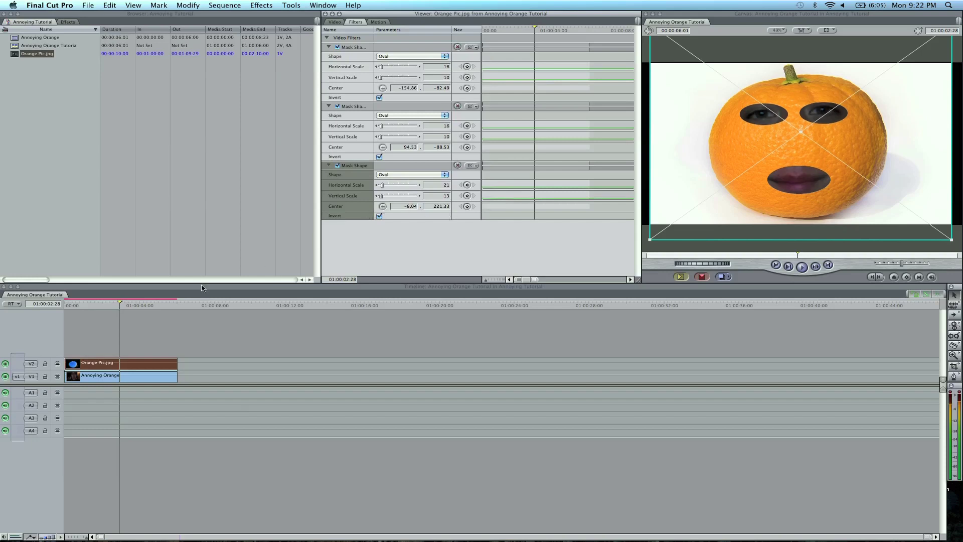
Fine-tune the mouth hole's centre to -22.12, 229.38
drag(126, 309, 135, 308)
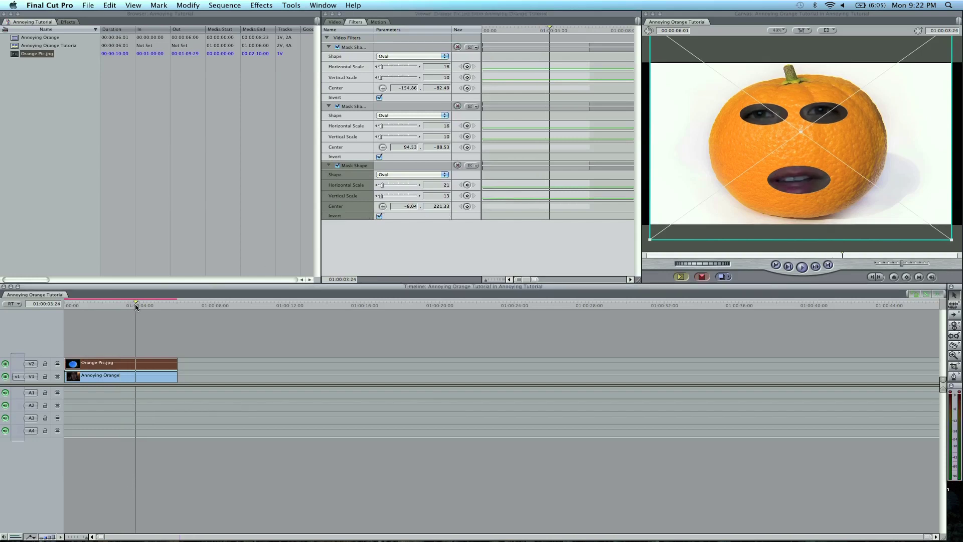
click(382, 206)
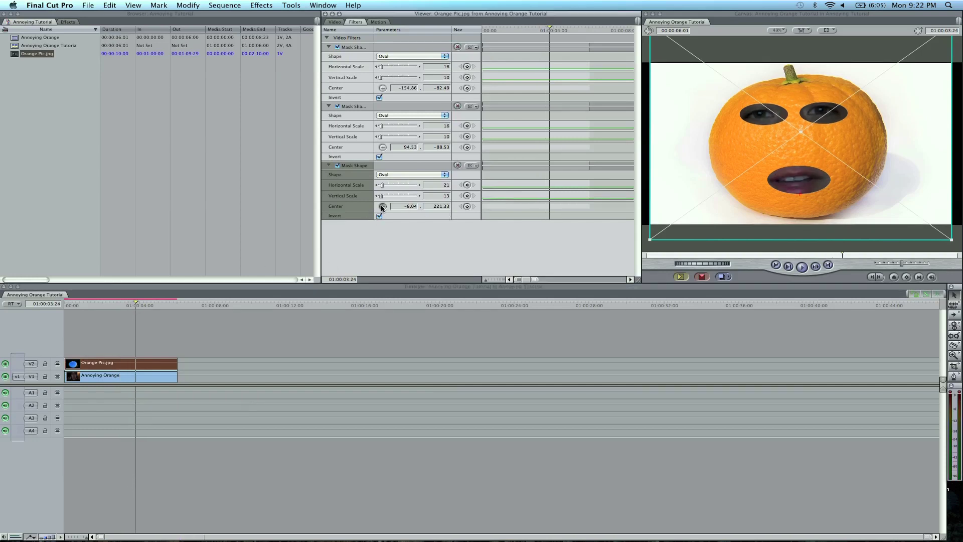
click(798, 192)
drag(798, 196, 796, 197)
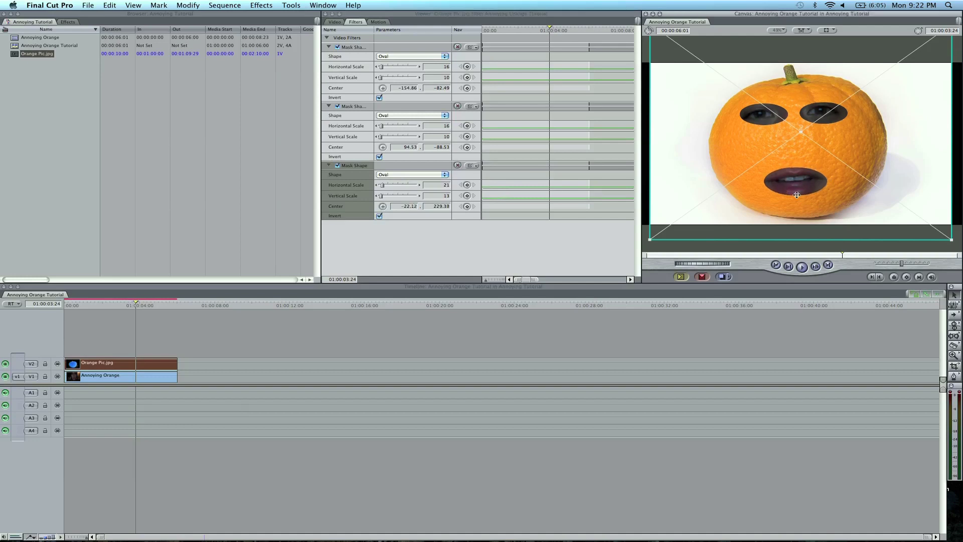
click(412, 351)
double_click(127, 357)
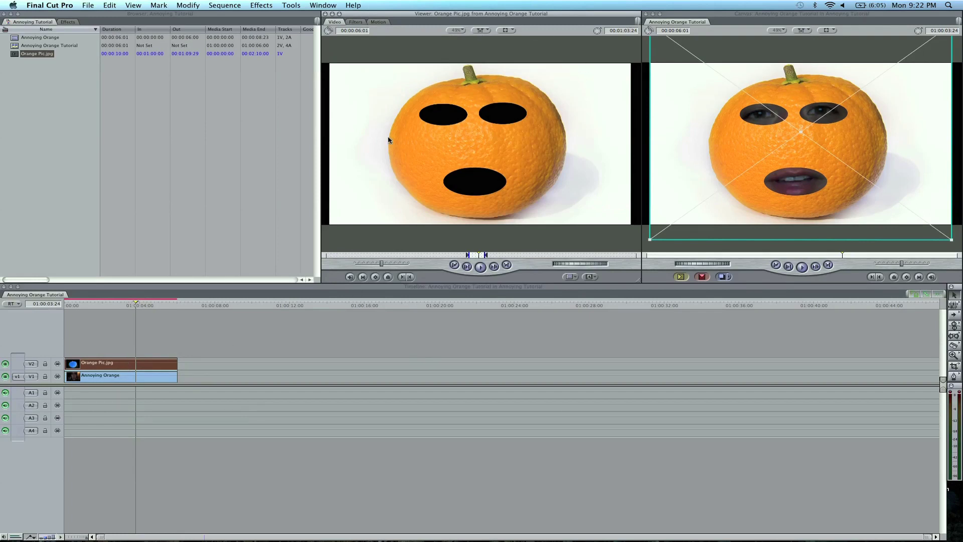
Apply Effects > Video Filters > Matte > Mask Feather to the Orange Pic.jpg clip
click(291, 5)
mouse_move(261, 5)
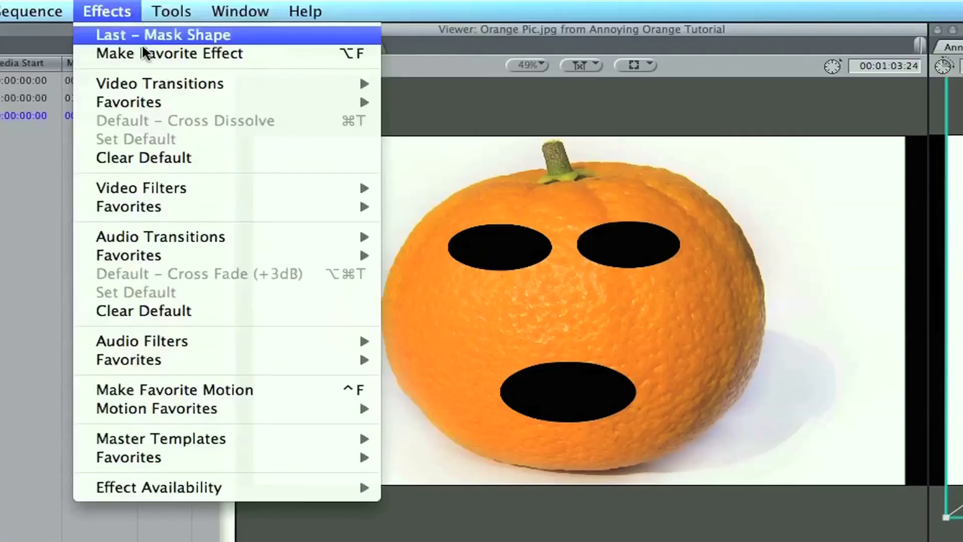
mouse_move(215, 188)
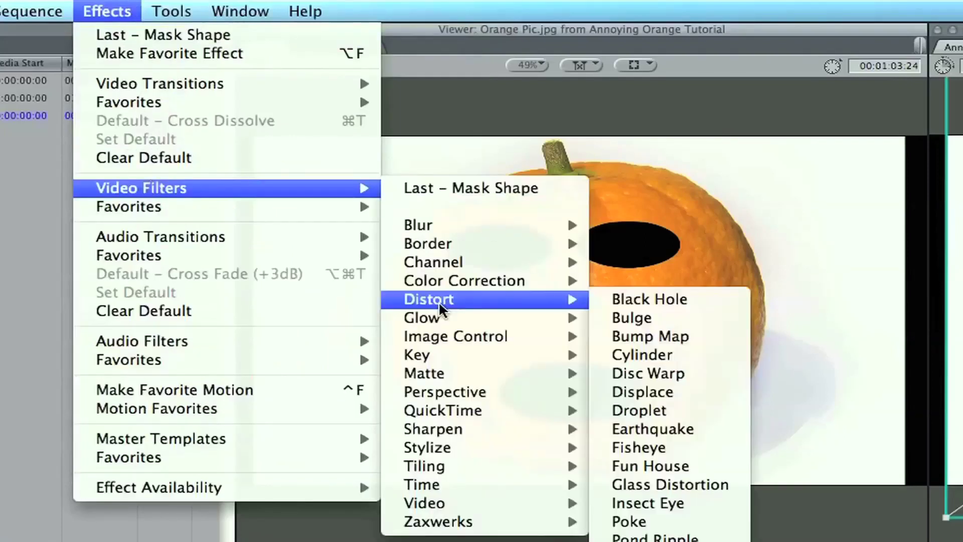
mouse_move(454, 375)
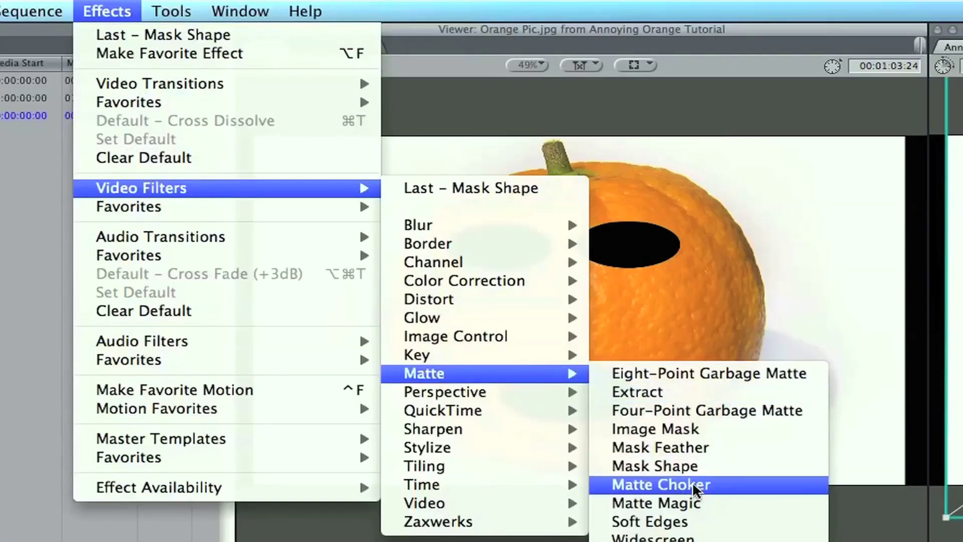
click(692, 447)
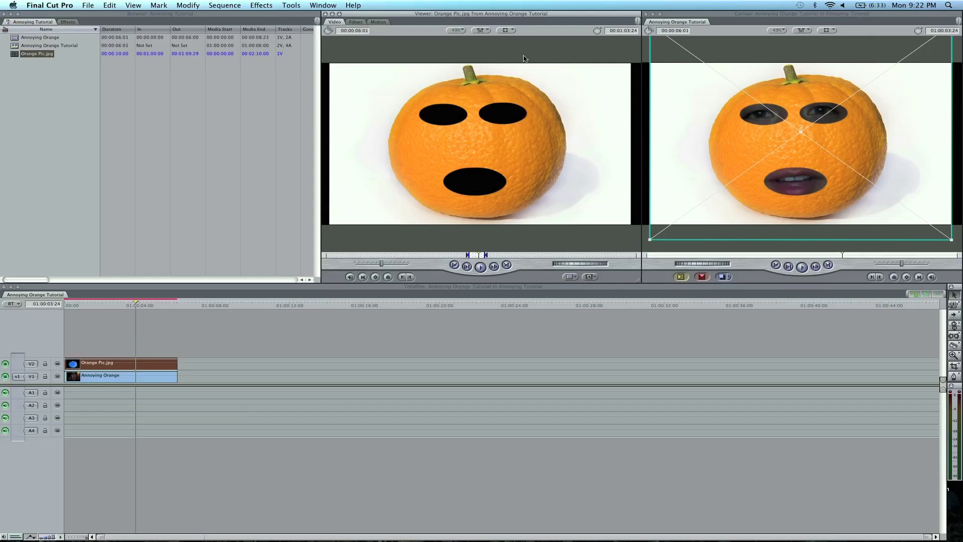
Raise the Mask Feather Soft value to 48 and preview the softened holes
click(357, 22)
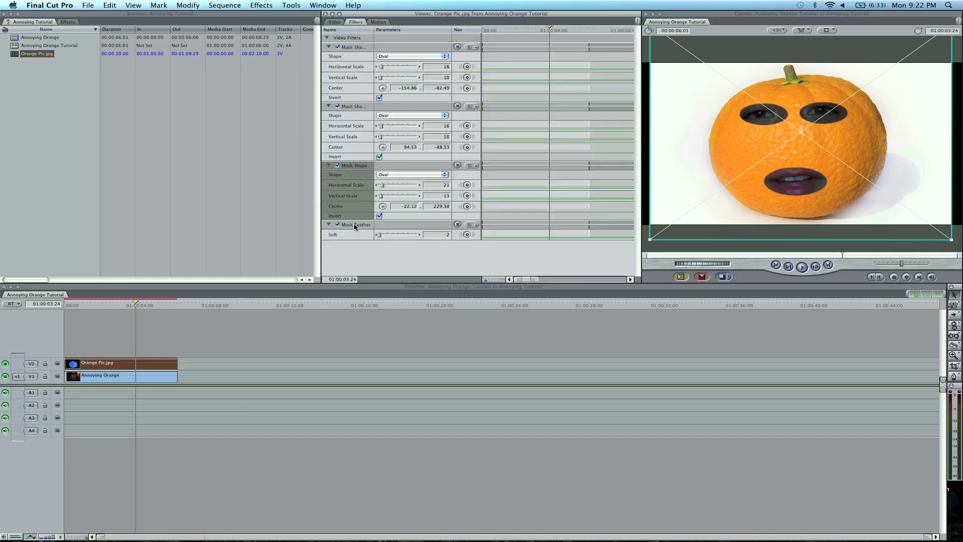
drag(379, 234, 387, 235)
drag(461, 450, 484, 449)
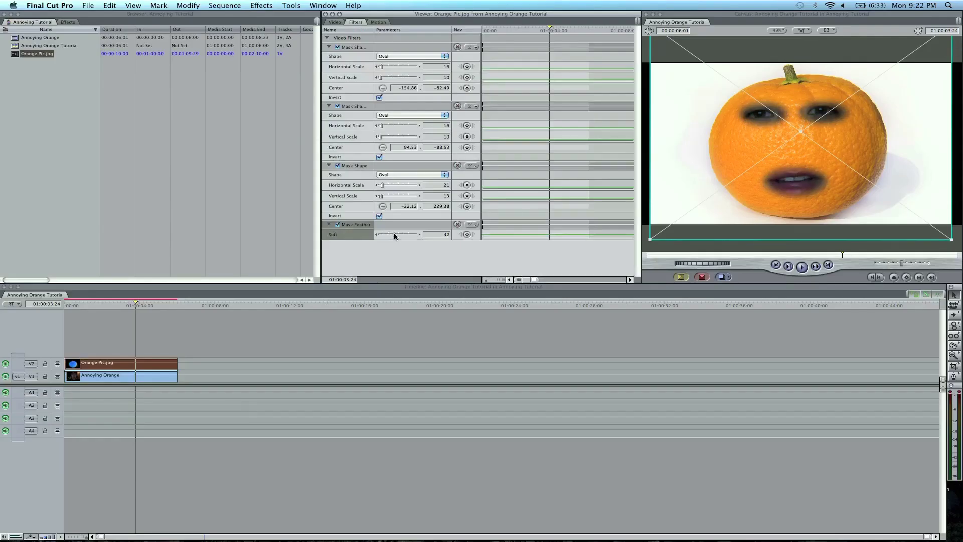
drag(394, 236, 398, 236)
click(200, 336)
drag(94, 304, 105, 303)
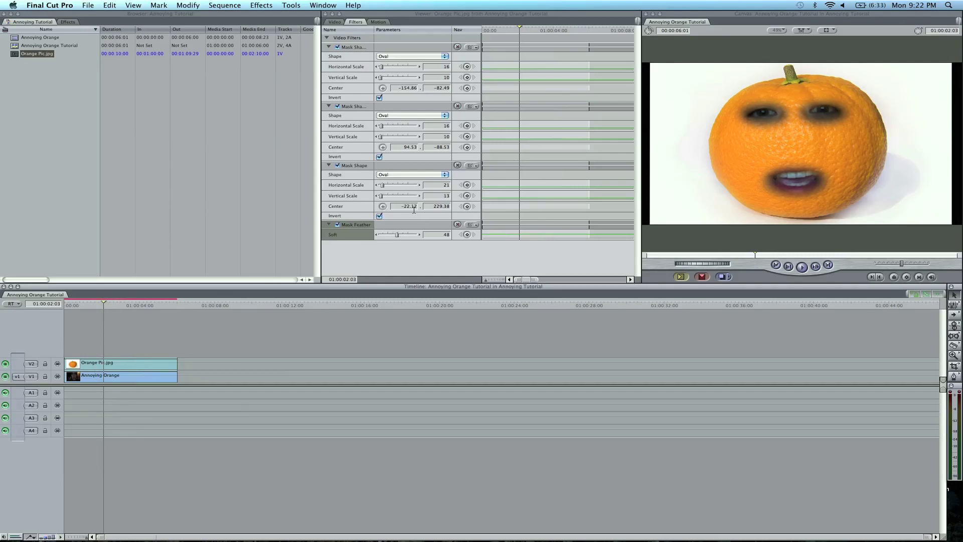
Set the third Mask Shape's Vertical Scale, the mouth oval, to 16
click(380, 171)
click(364, 168)
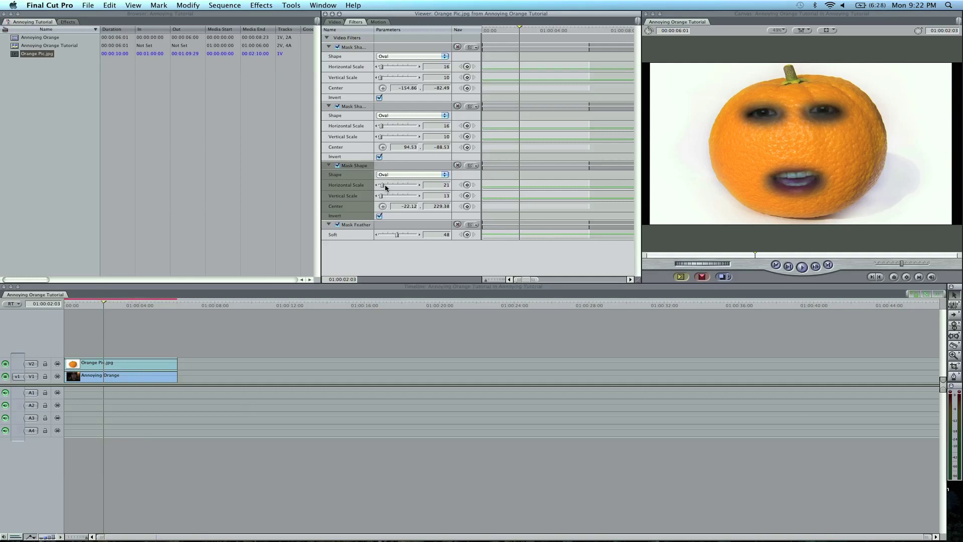
drag(383, 196, 385, 196)
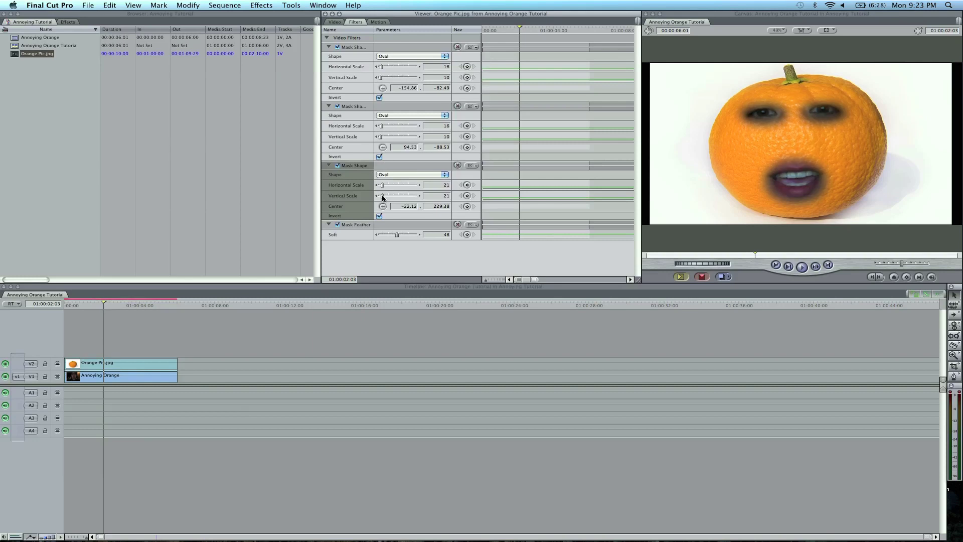
drag(382, 198, 381, 197)
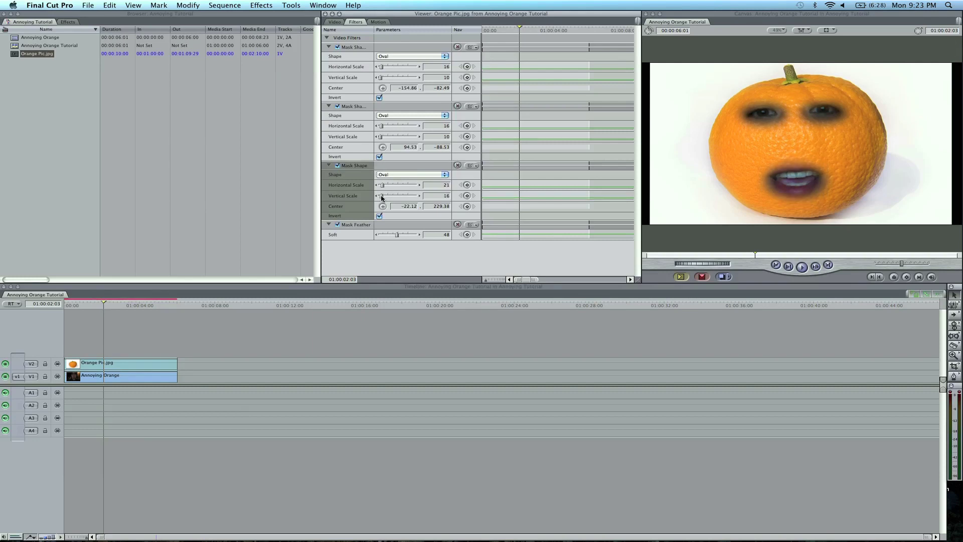
Apply the Image Control Tint video filter to the webcam clip on V1
double_click(125, 376)
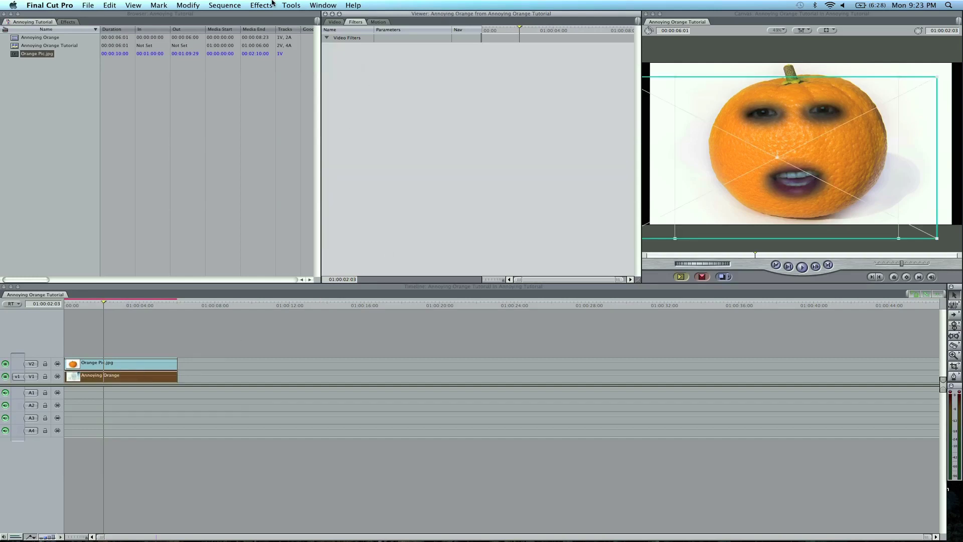
click(265, 4)
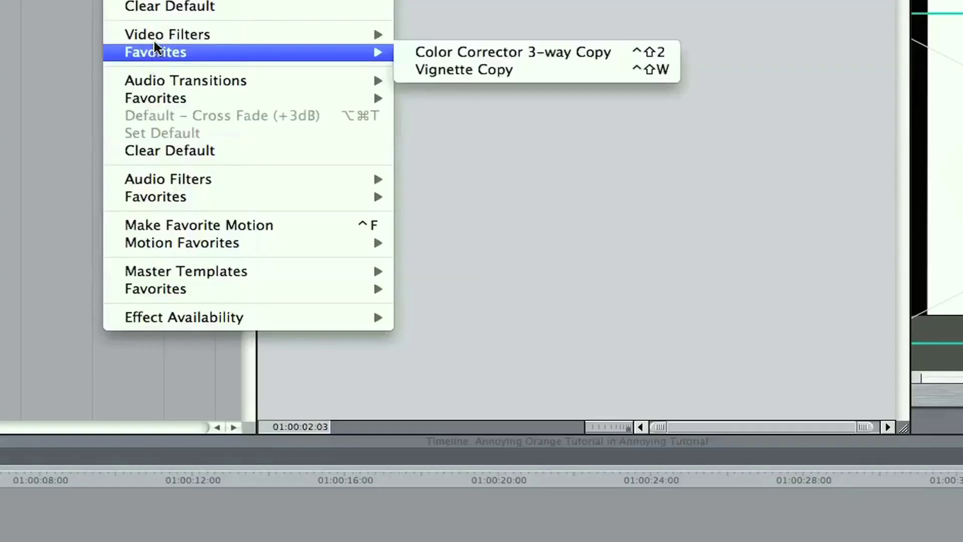
mouse_move(165, 34)
mouse_move(458, 174)
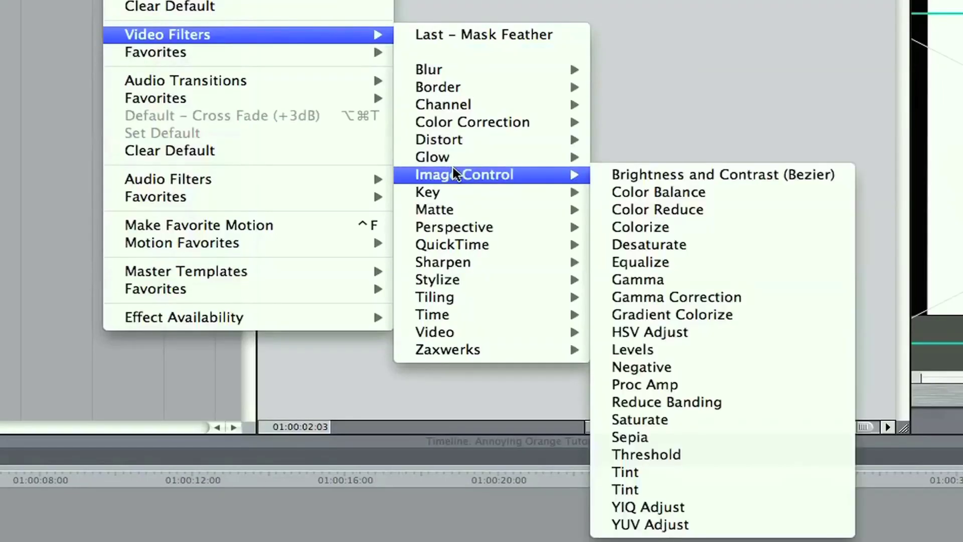
click(666, 472)
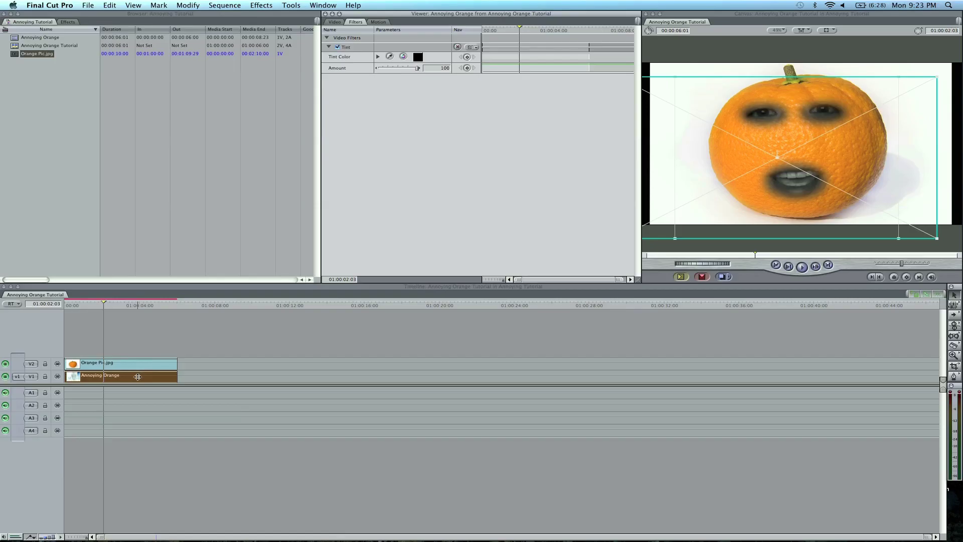
Set the Tint colour to orange sampled from the picture, then pick a lighter yellow-orange
double_click(137, 378)
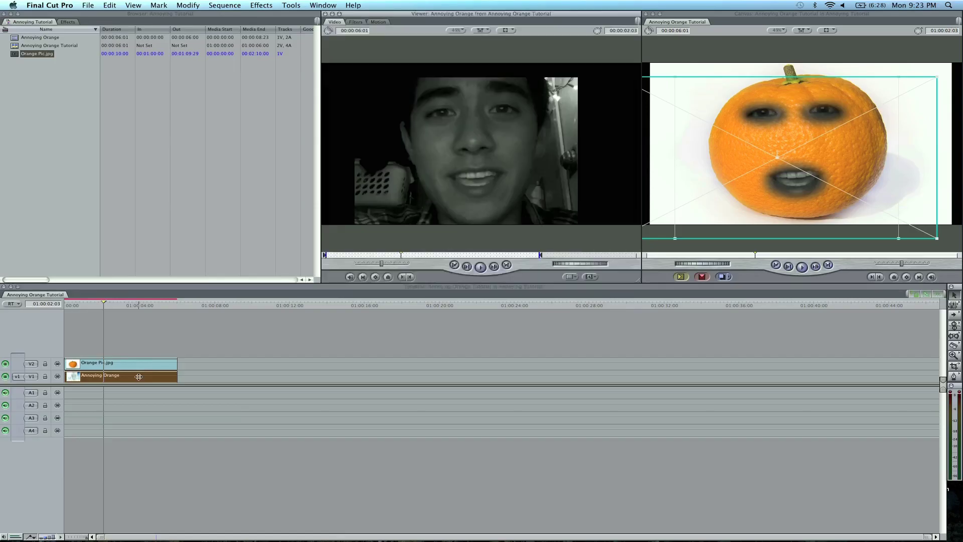
click(377, 22)
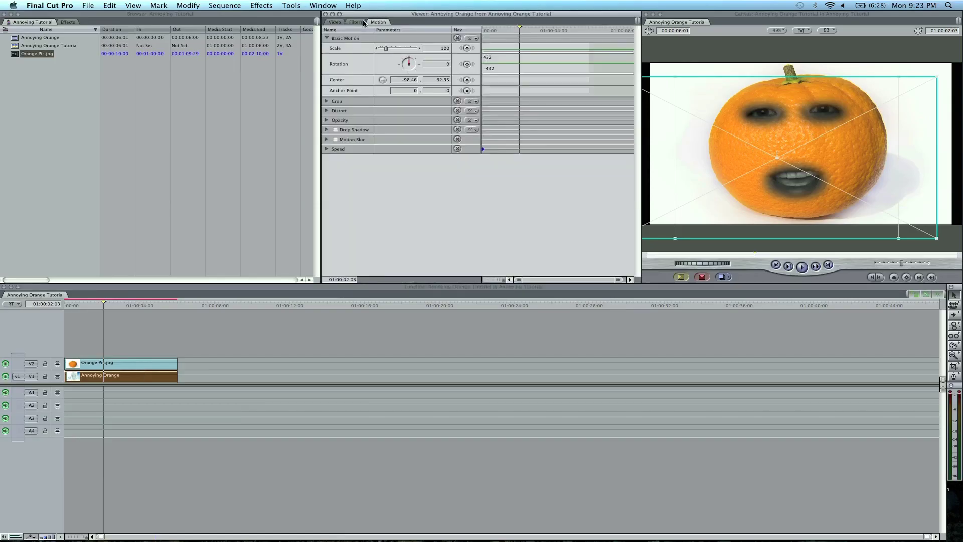
click(362, 22)
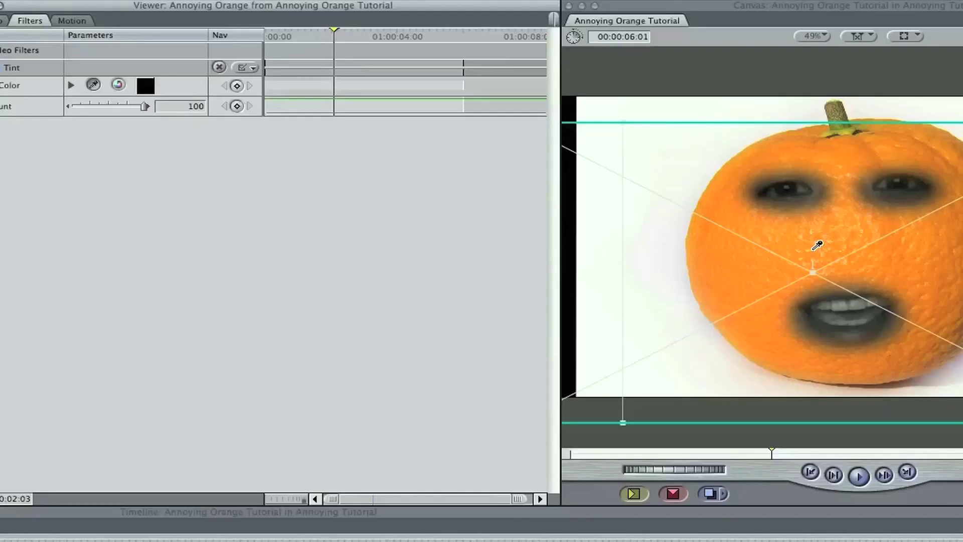
click(755, 158)
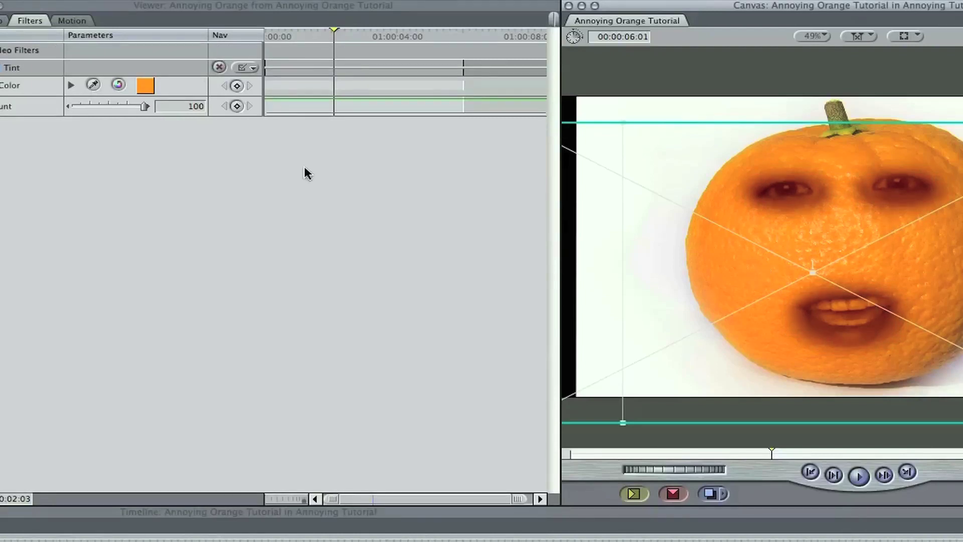
click(146, 85)
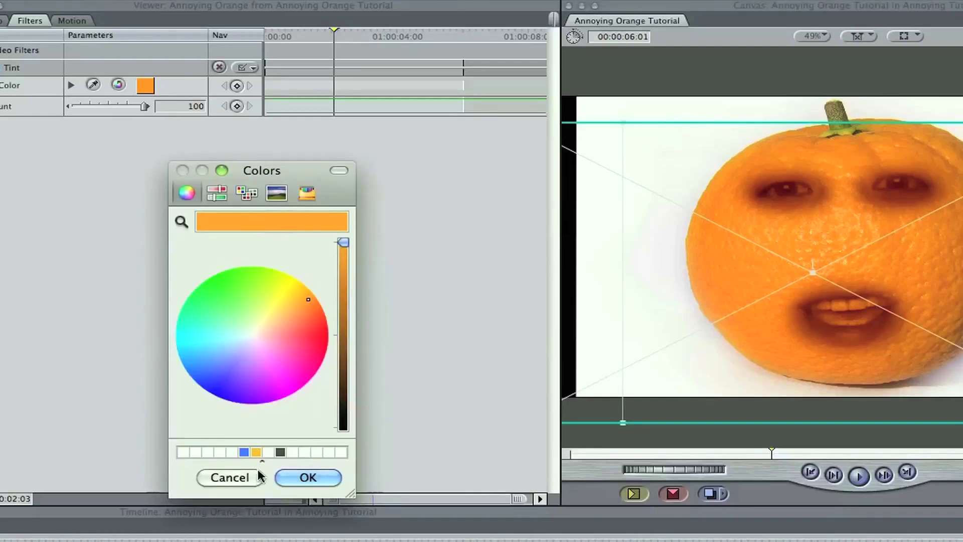
click(258, 451)
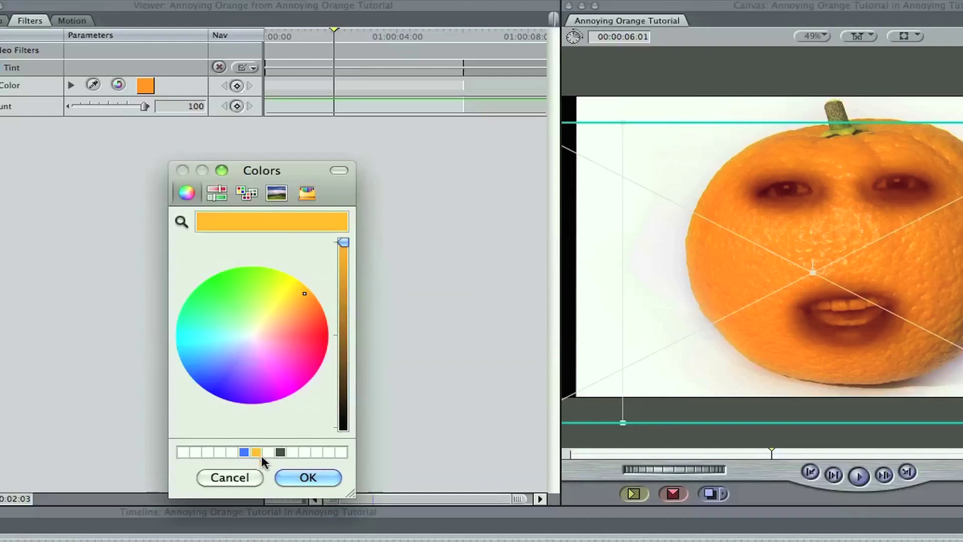
click(307, 478)
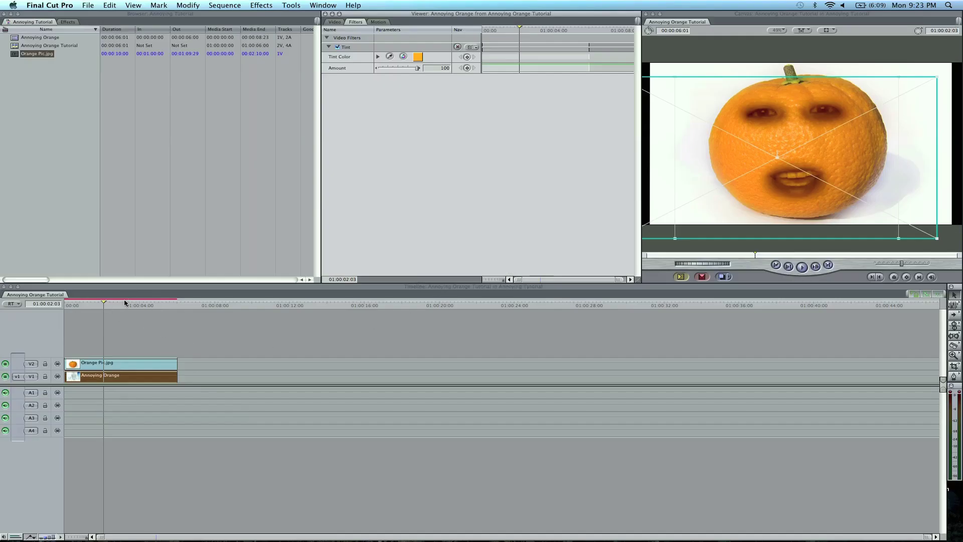
drag(124, 302, 134, 306)
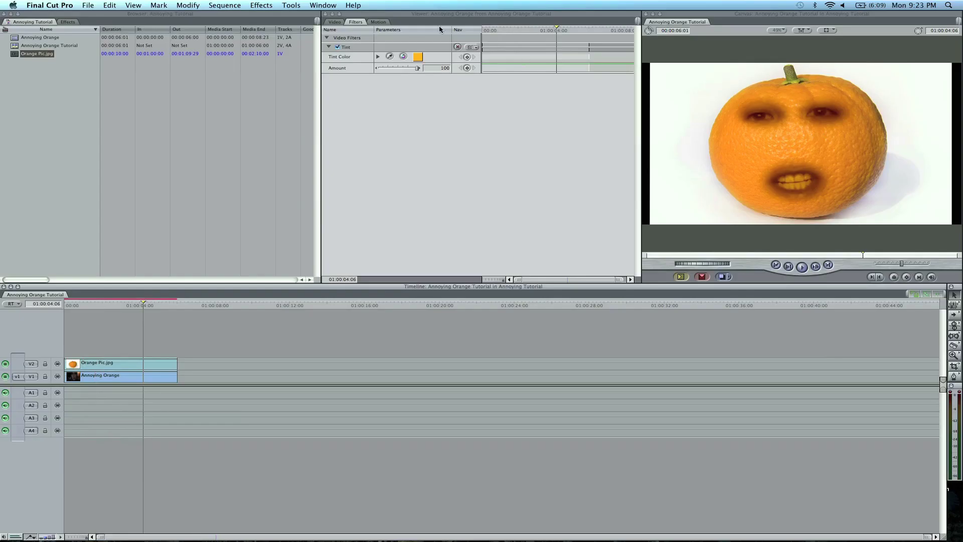
Nudge Orange Pic.jpg's first eye mask centre to -156.87, -78.47, checking at 01:00:05:00
double_click(147, 368)
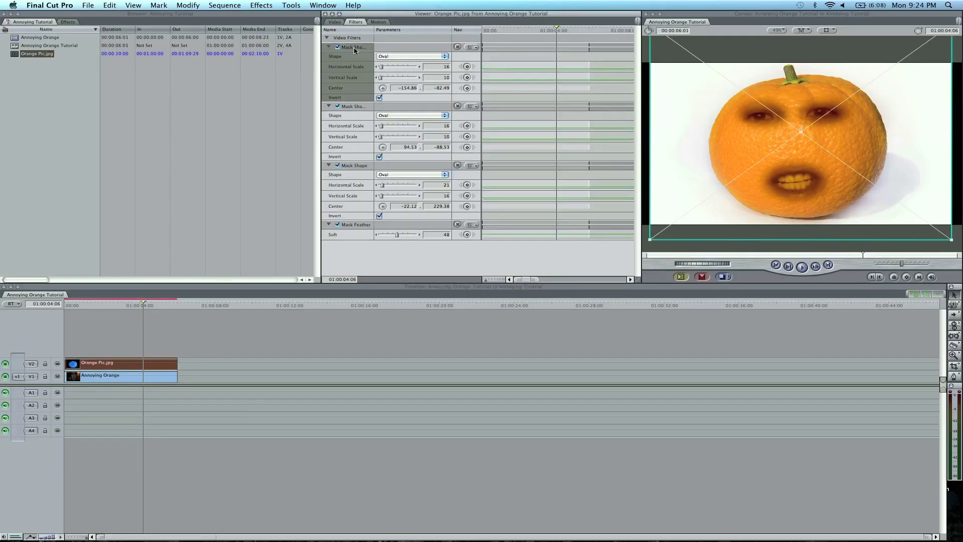
click(383, 89)
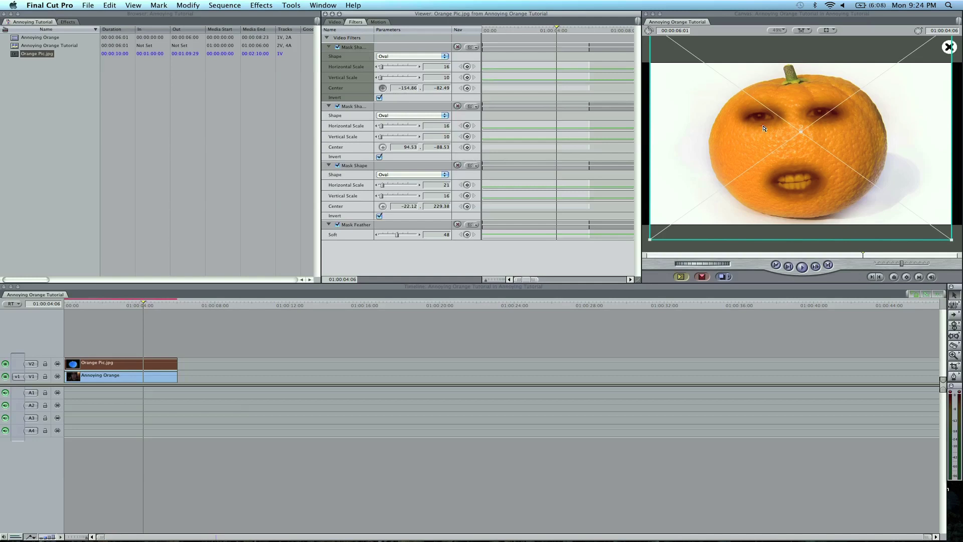
click(763, 129)
click(159, 305)
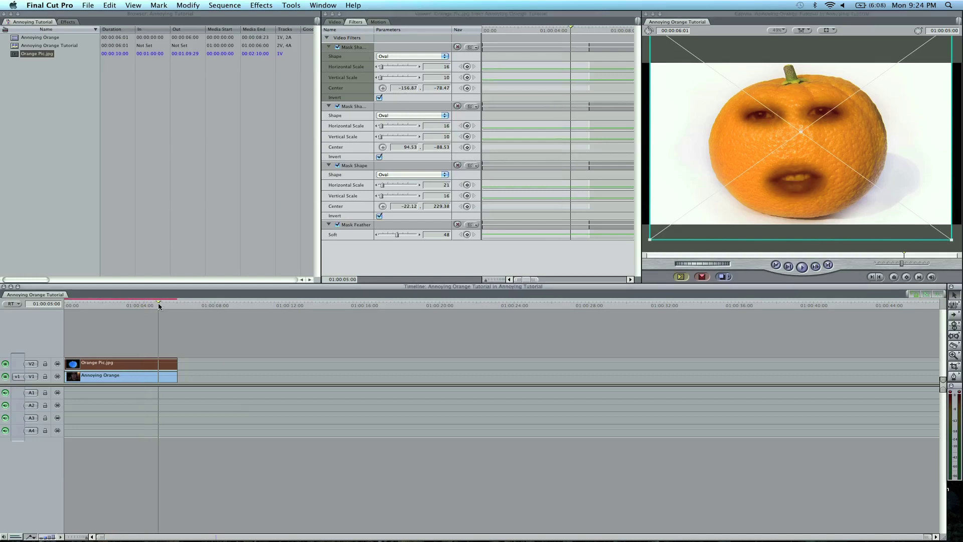